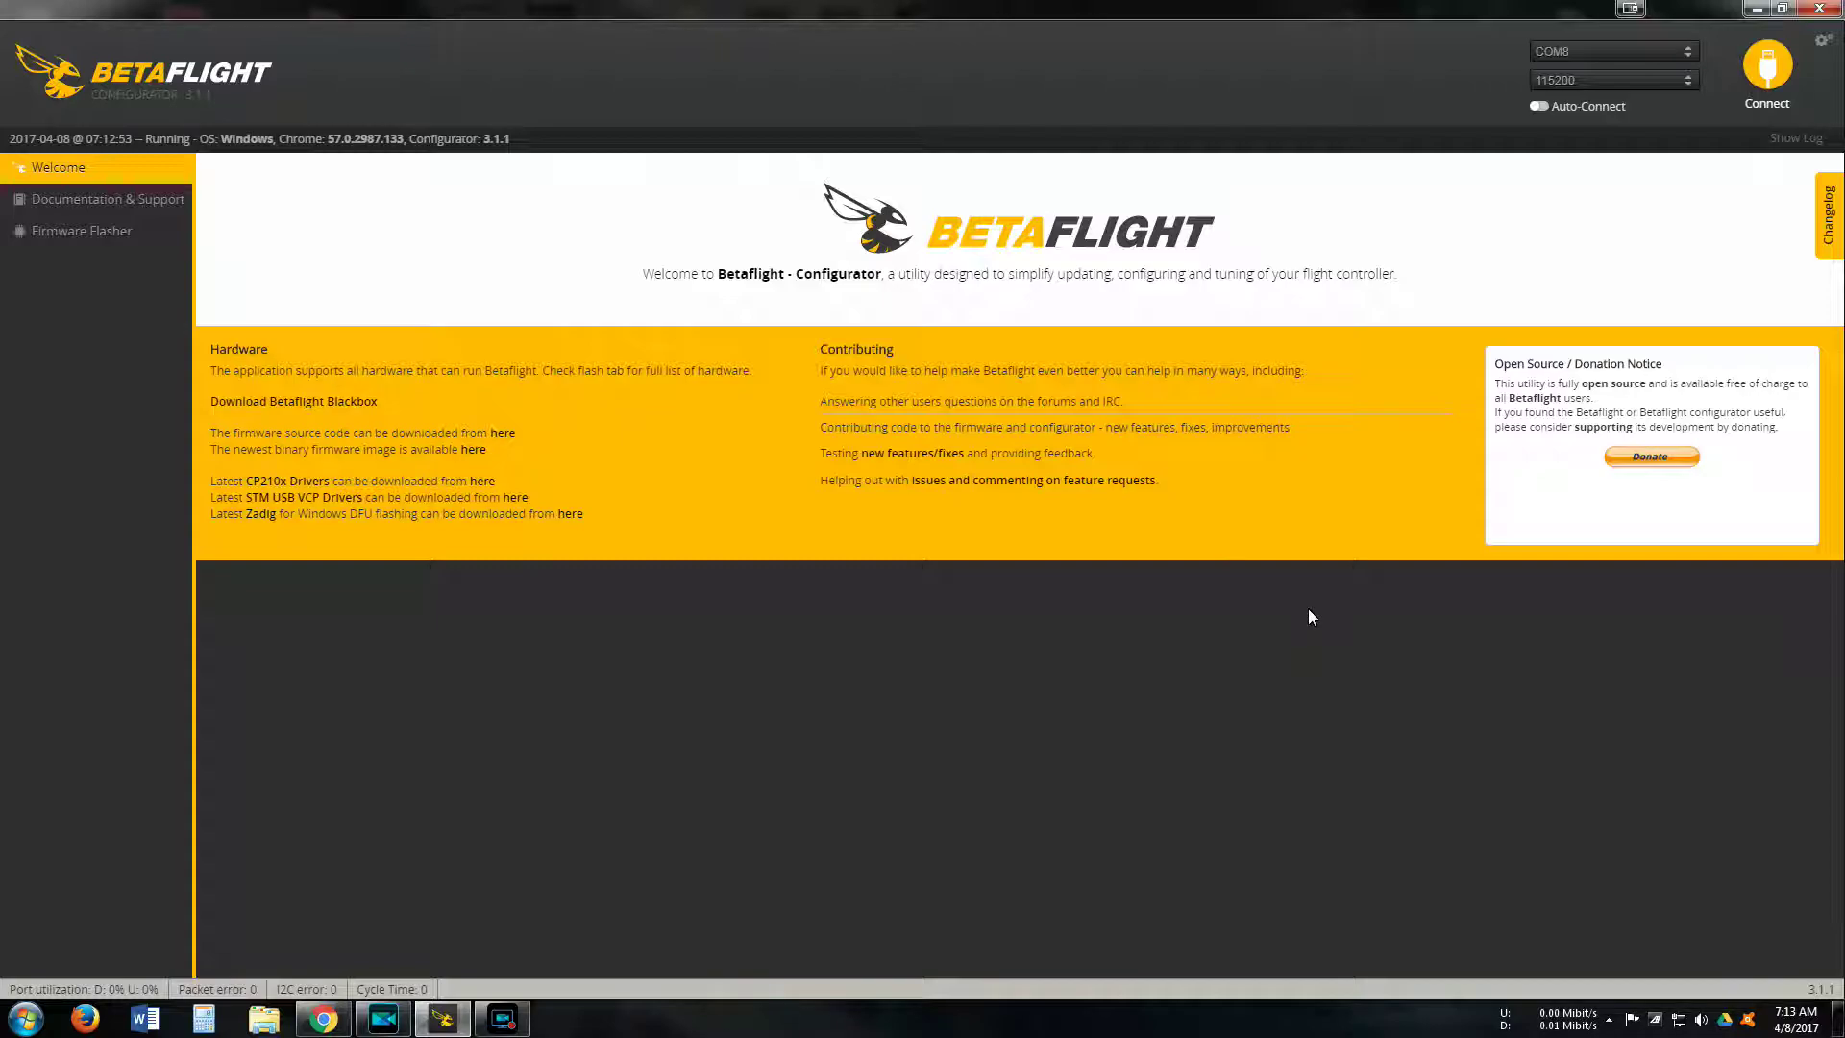
# Connect to the flight controller and review its serial port assignments and the full set of configuration settings.
pyautogui.click(1773, 72)
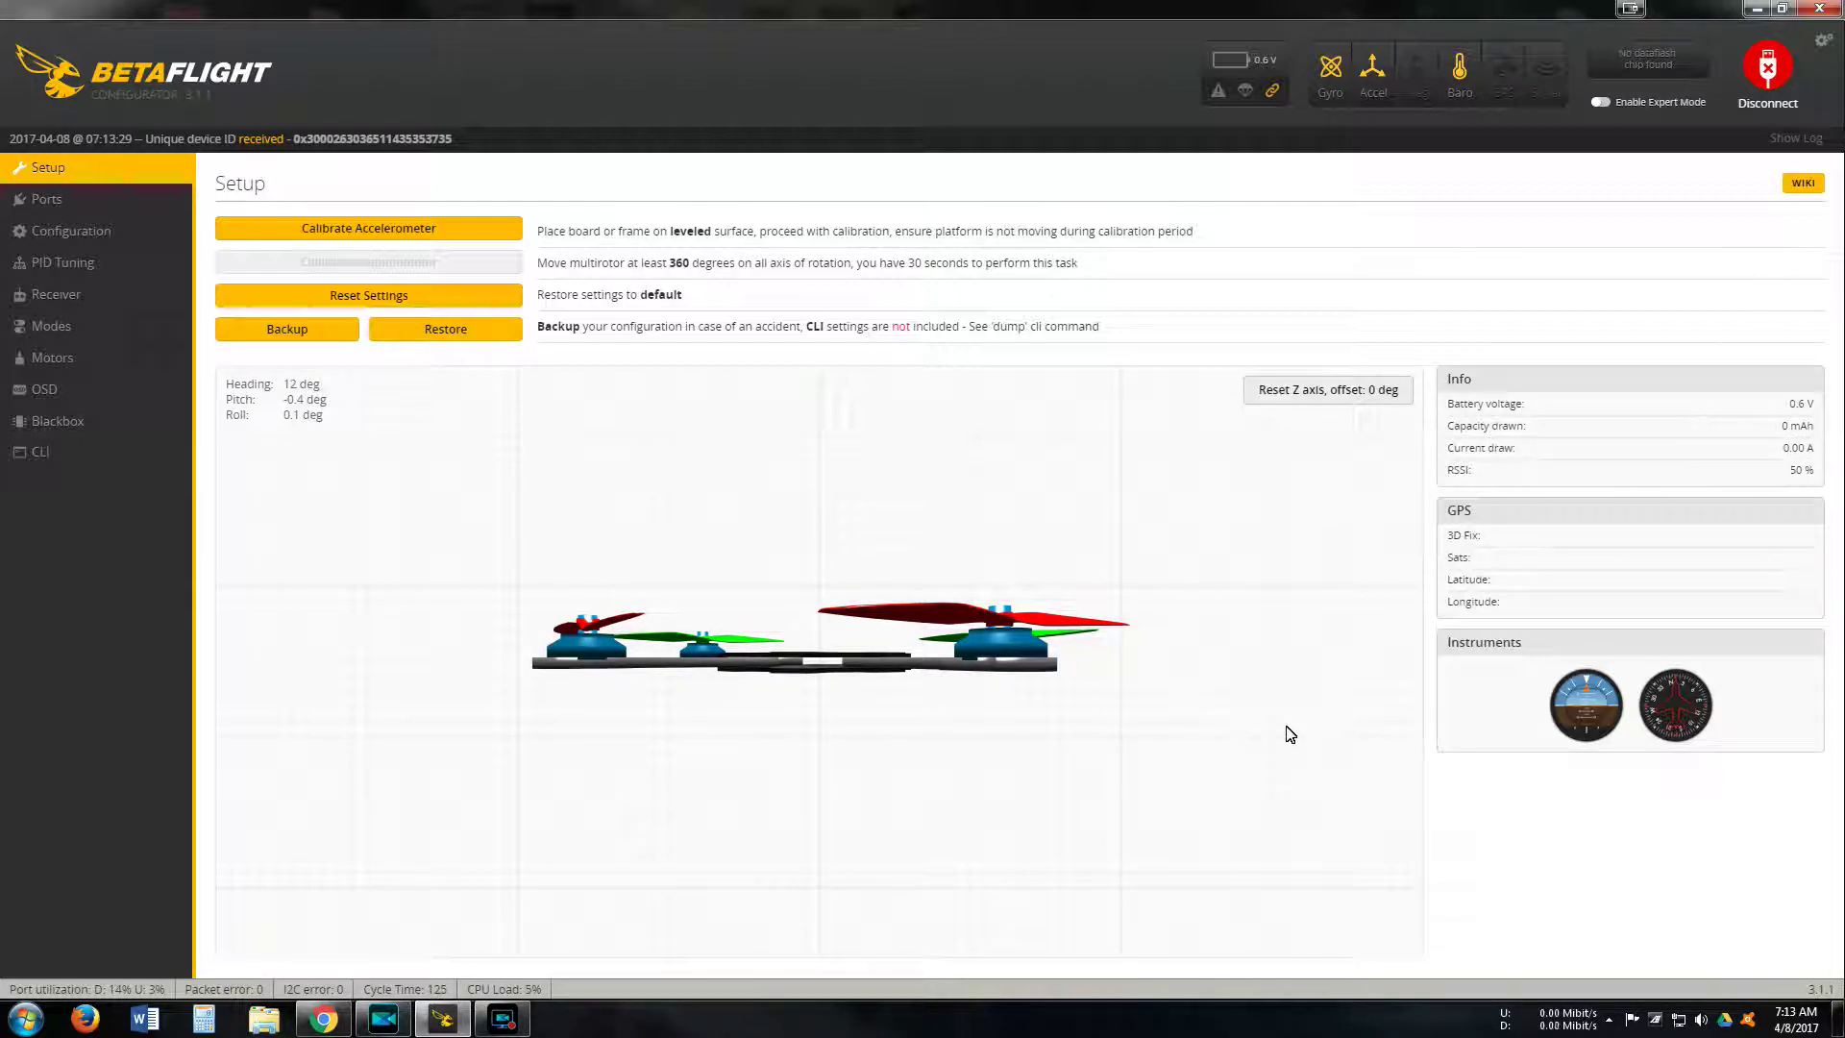
pyautogui.click(57, 199)
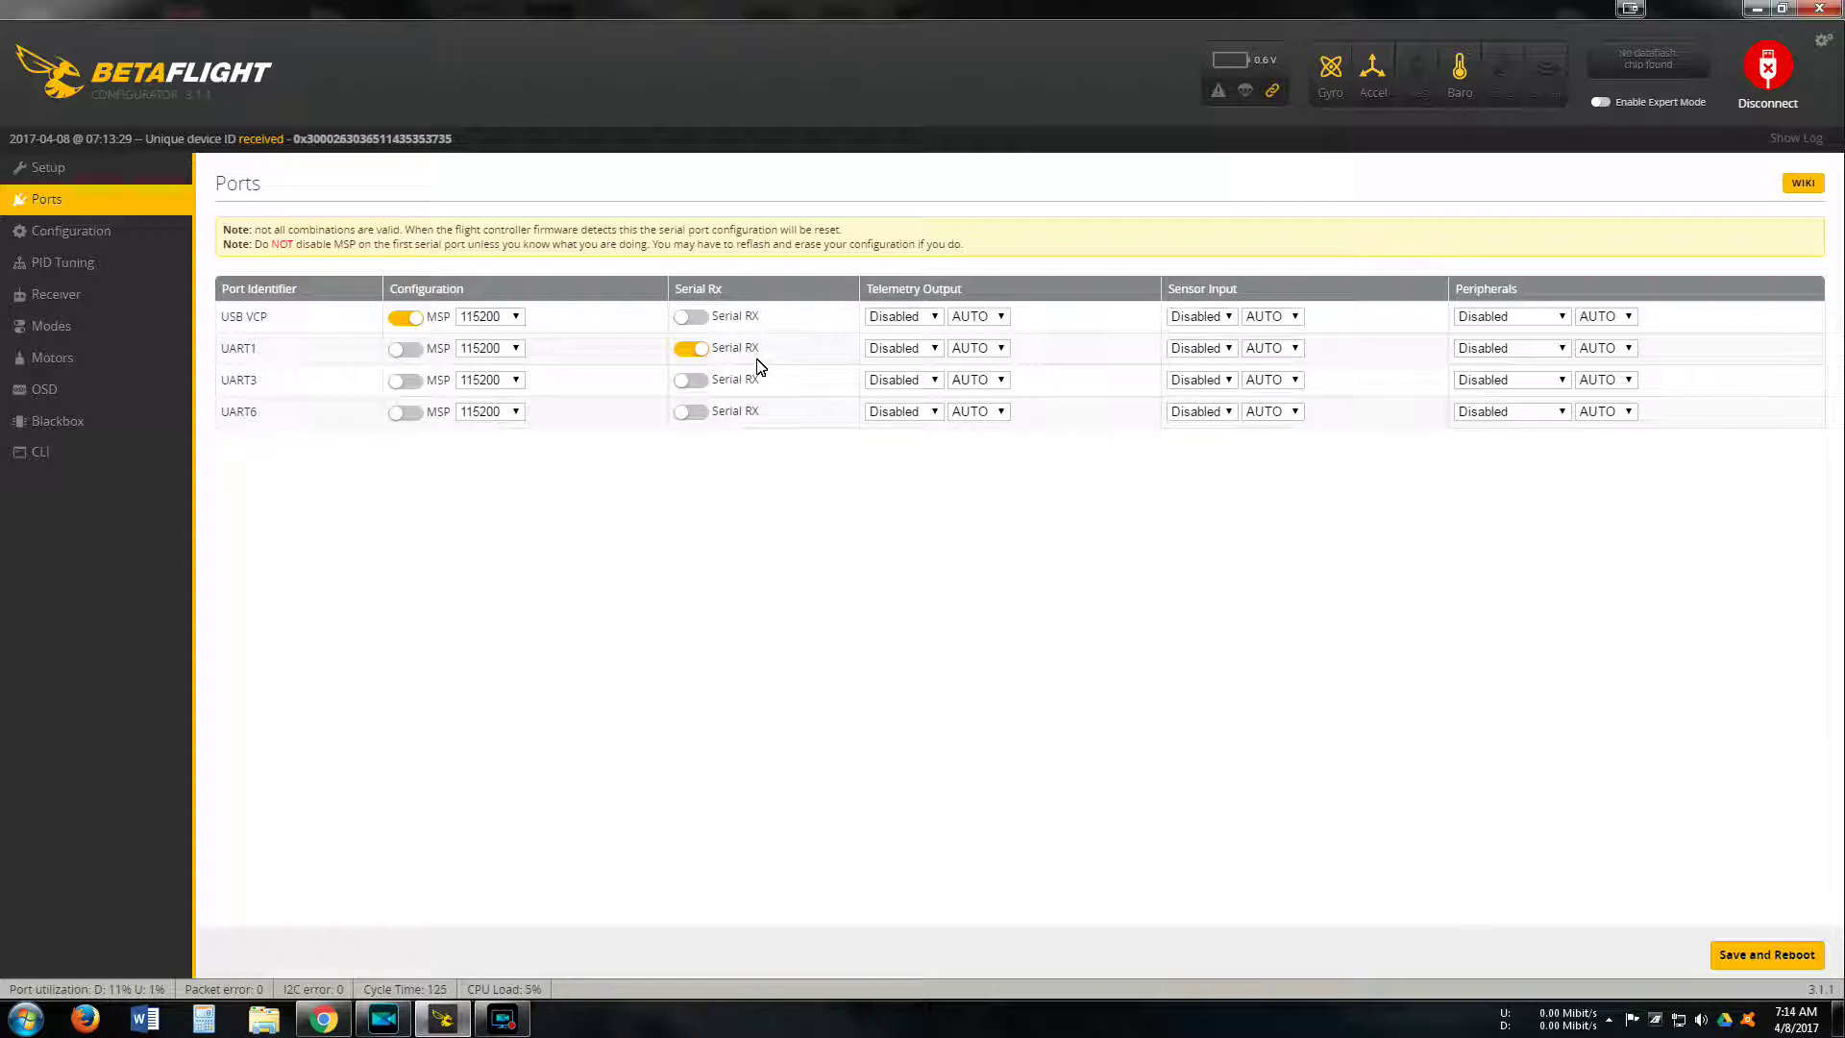
pyautogui.click(83, 233)
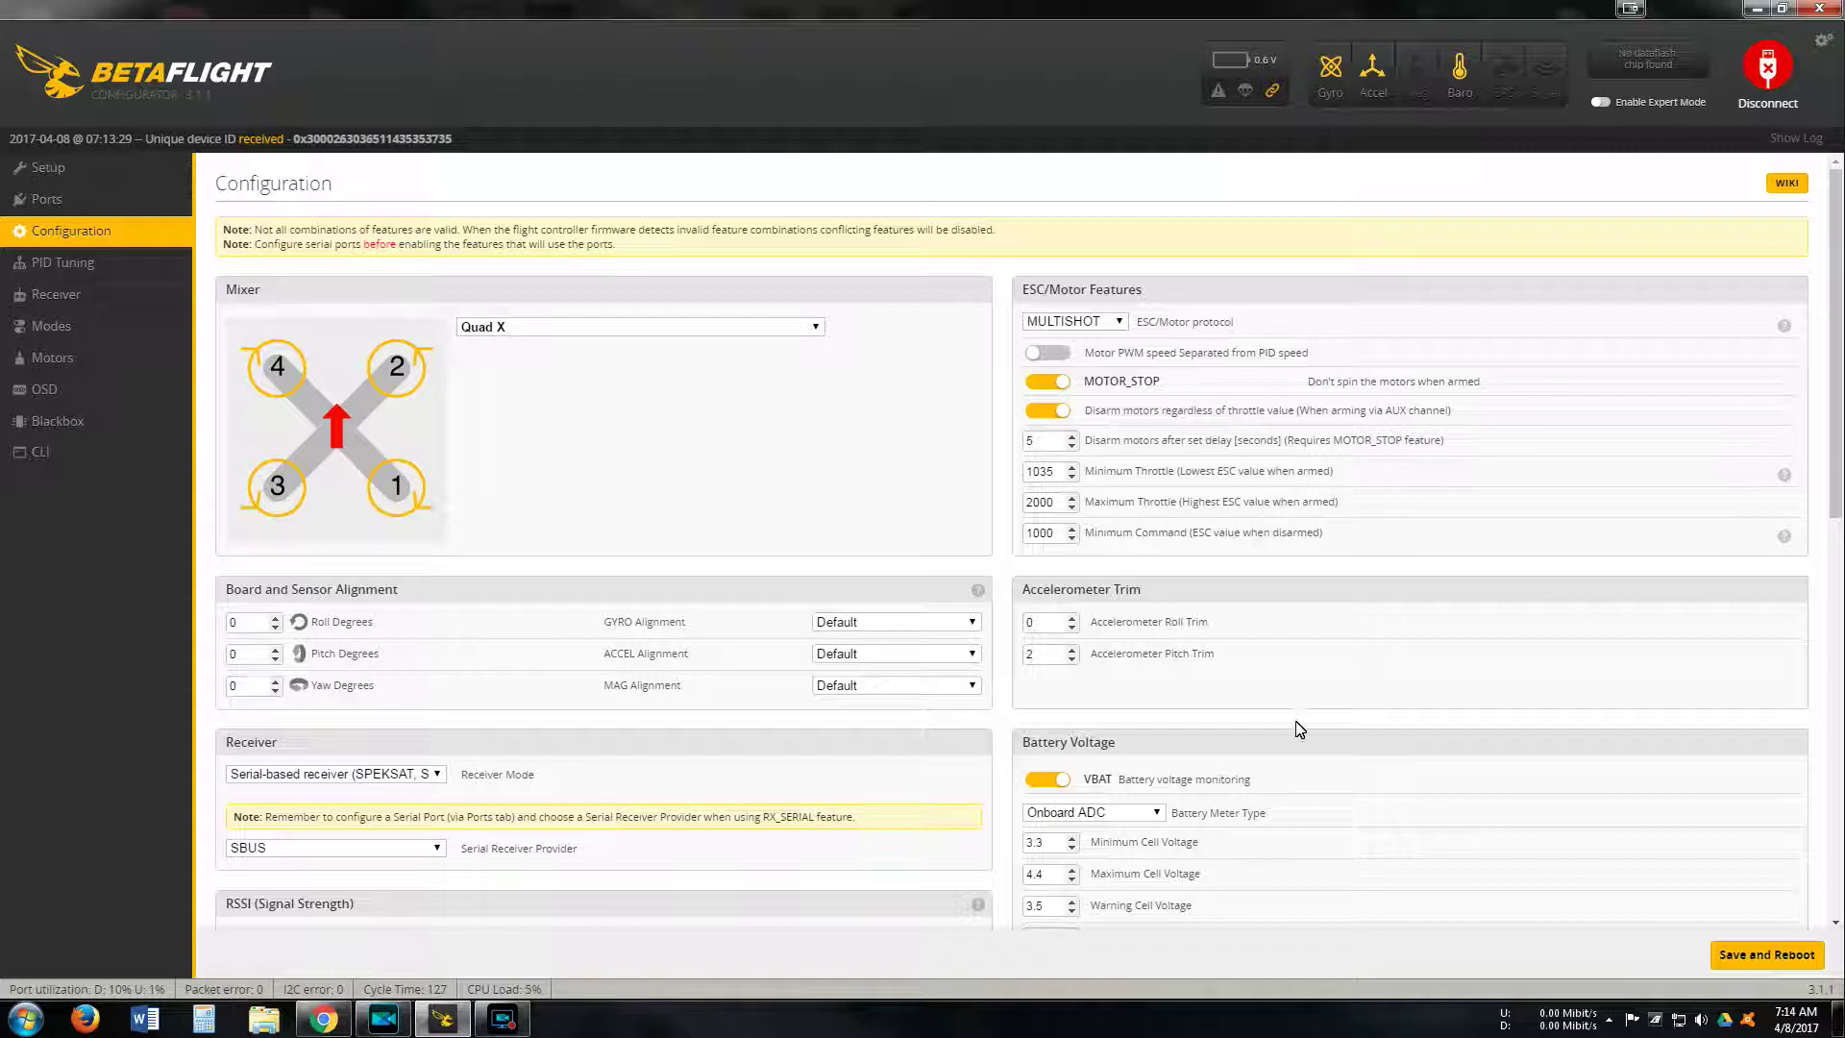
pyautogui.scroll(-3, 1476, 683)
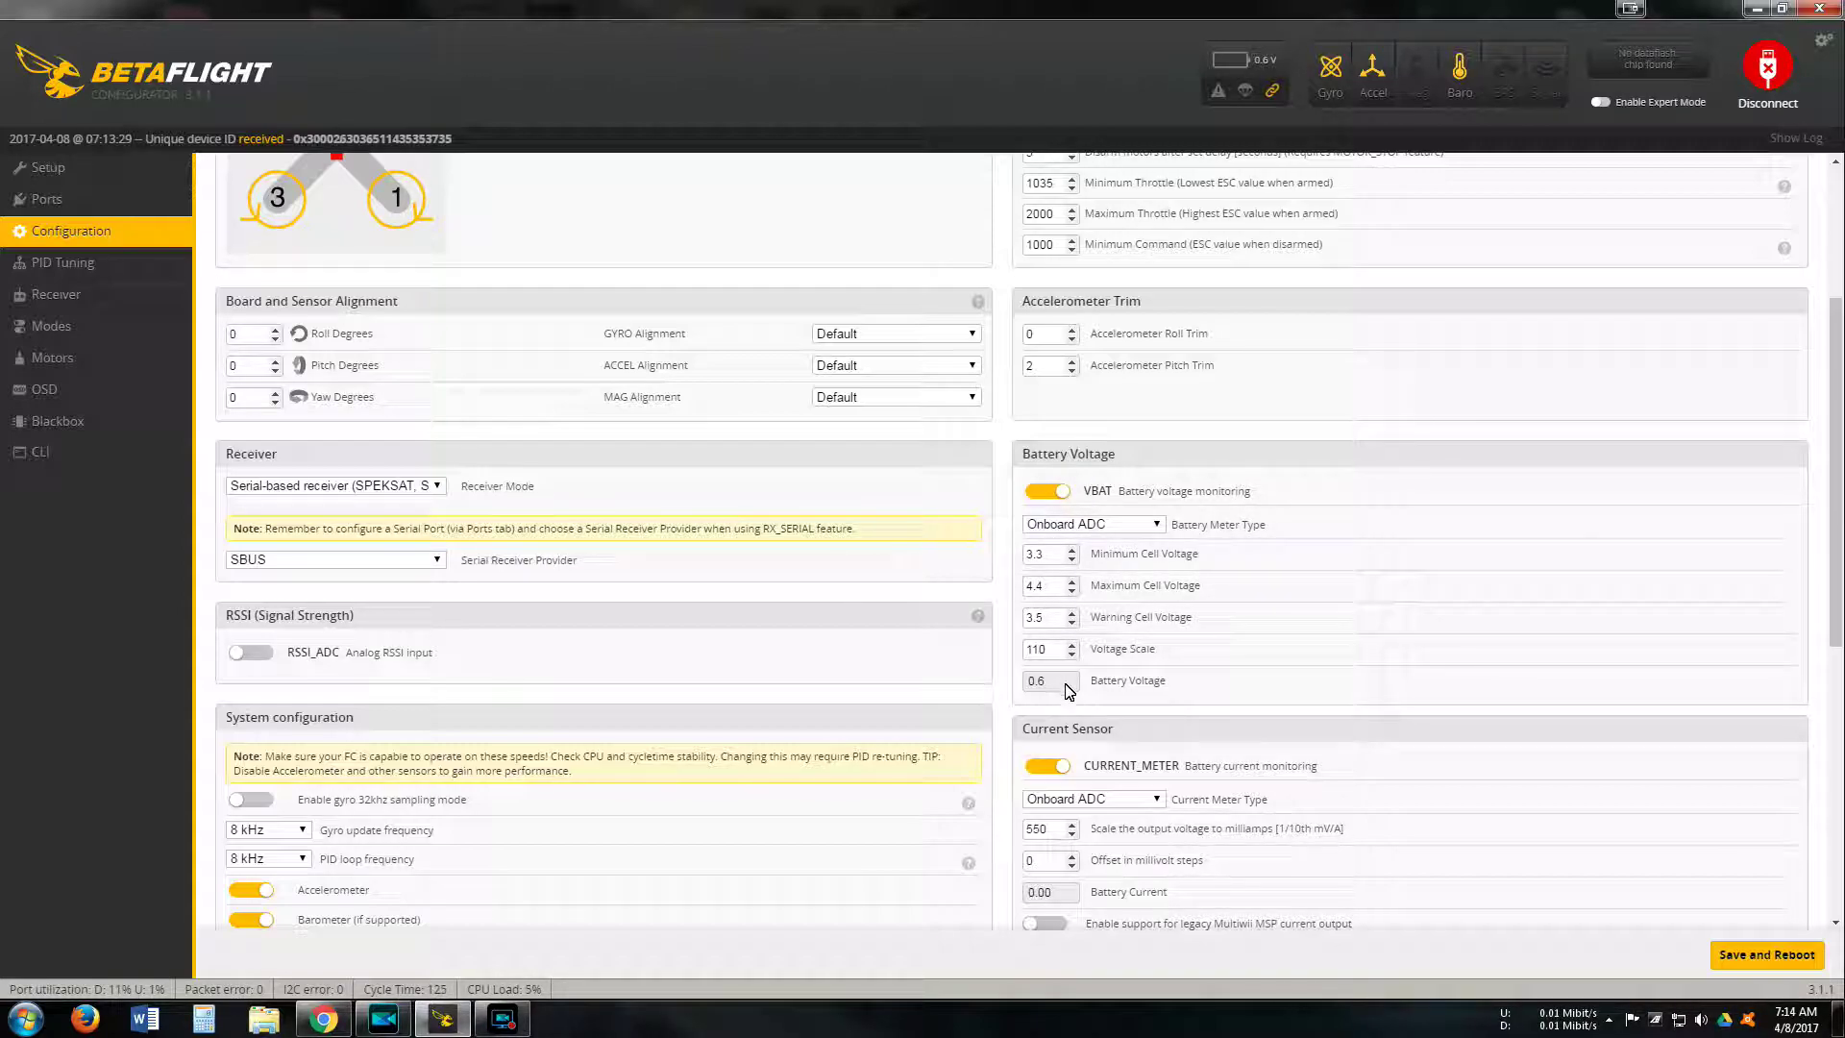
pyautogui.scroll(-3, 1345, 664)
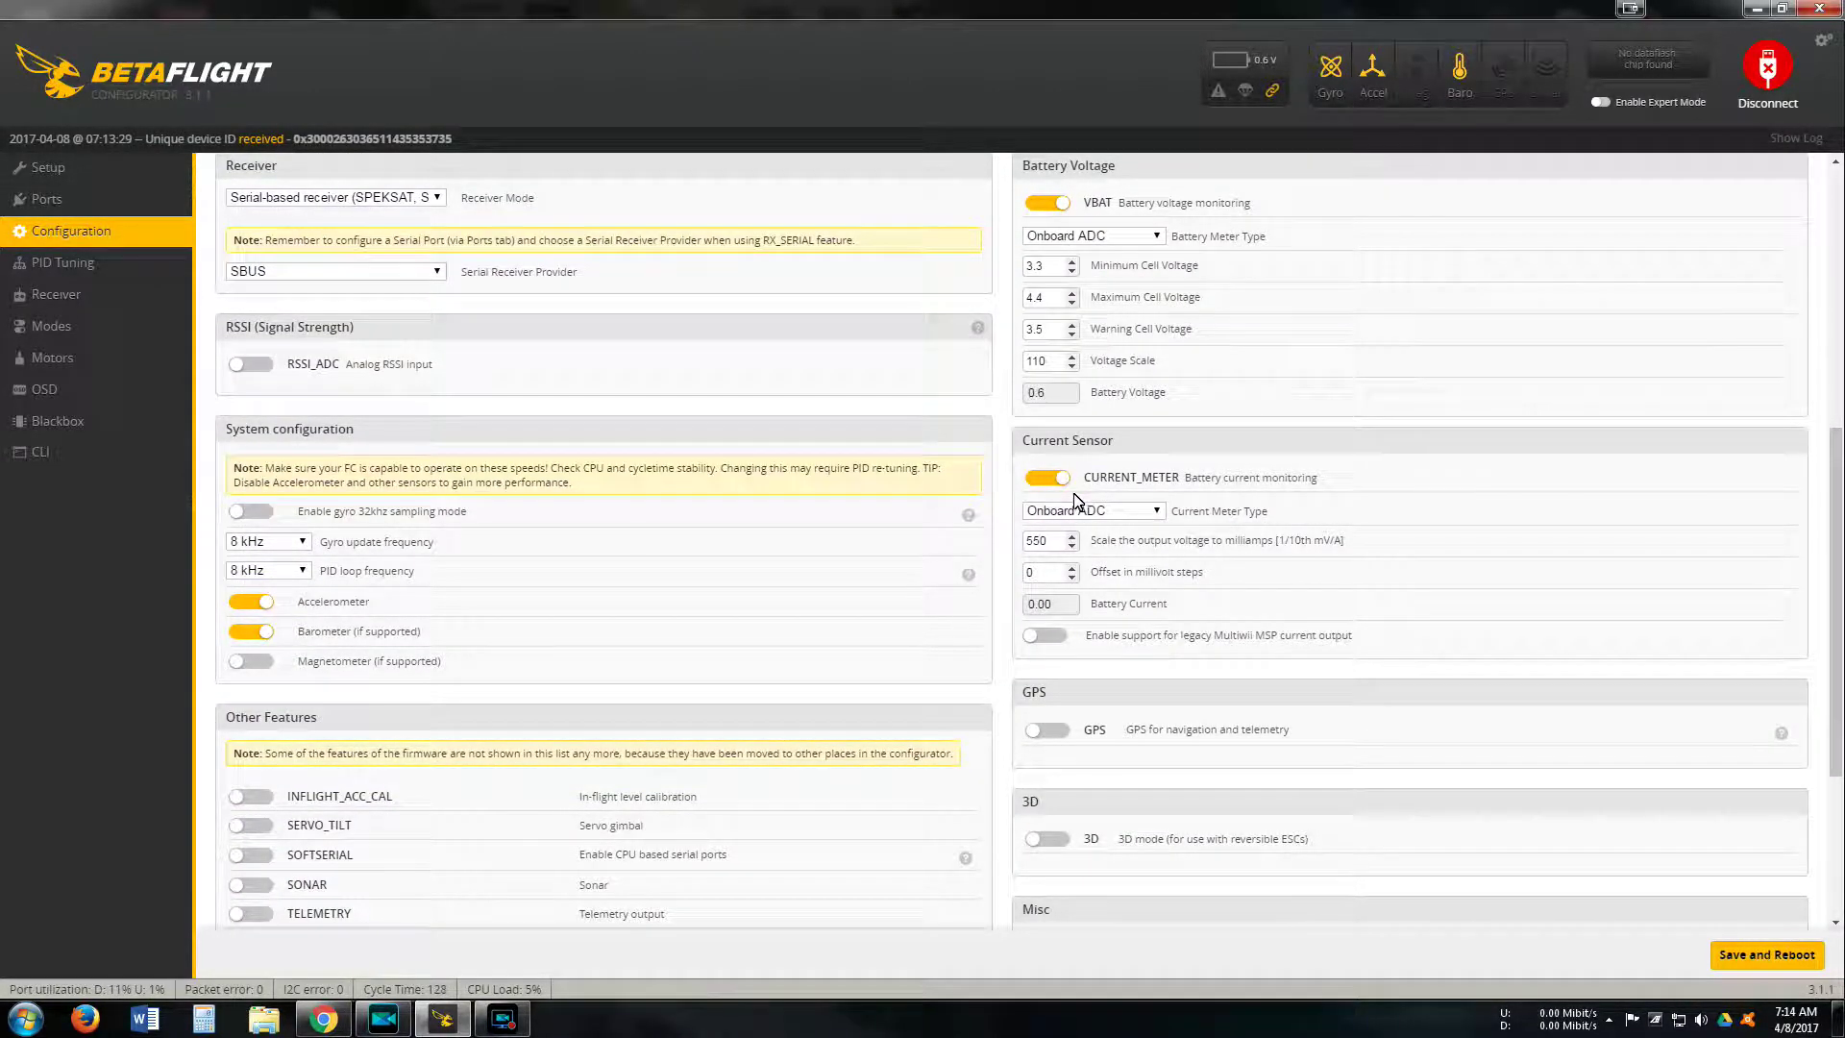
pyautogui.scroll(-3, 1453, 684)
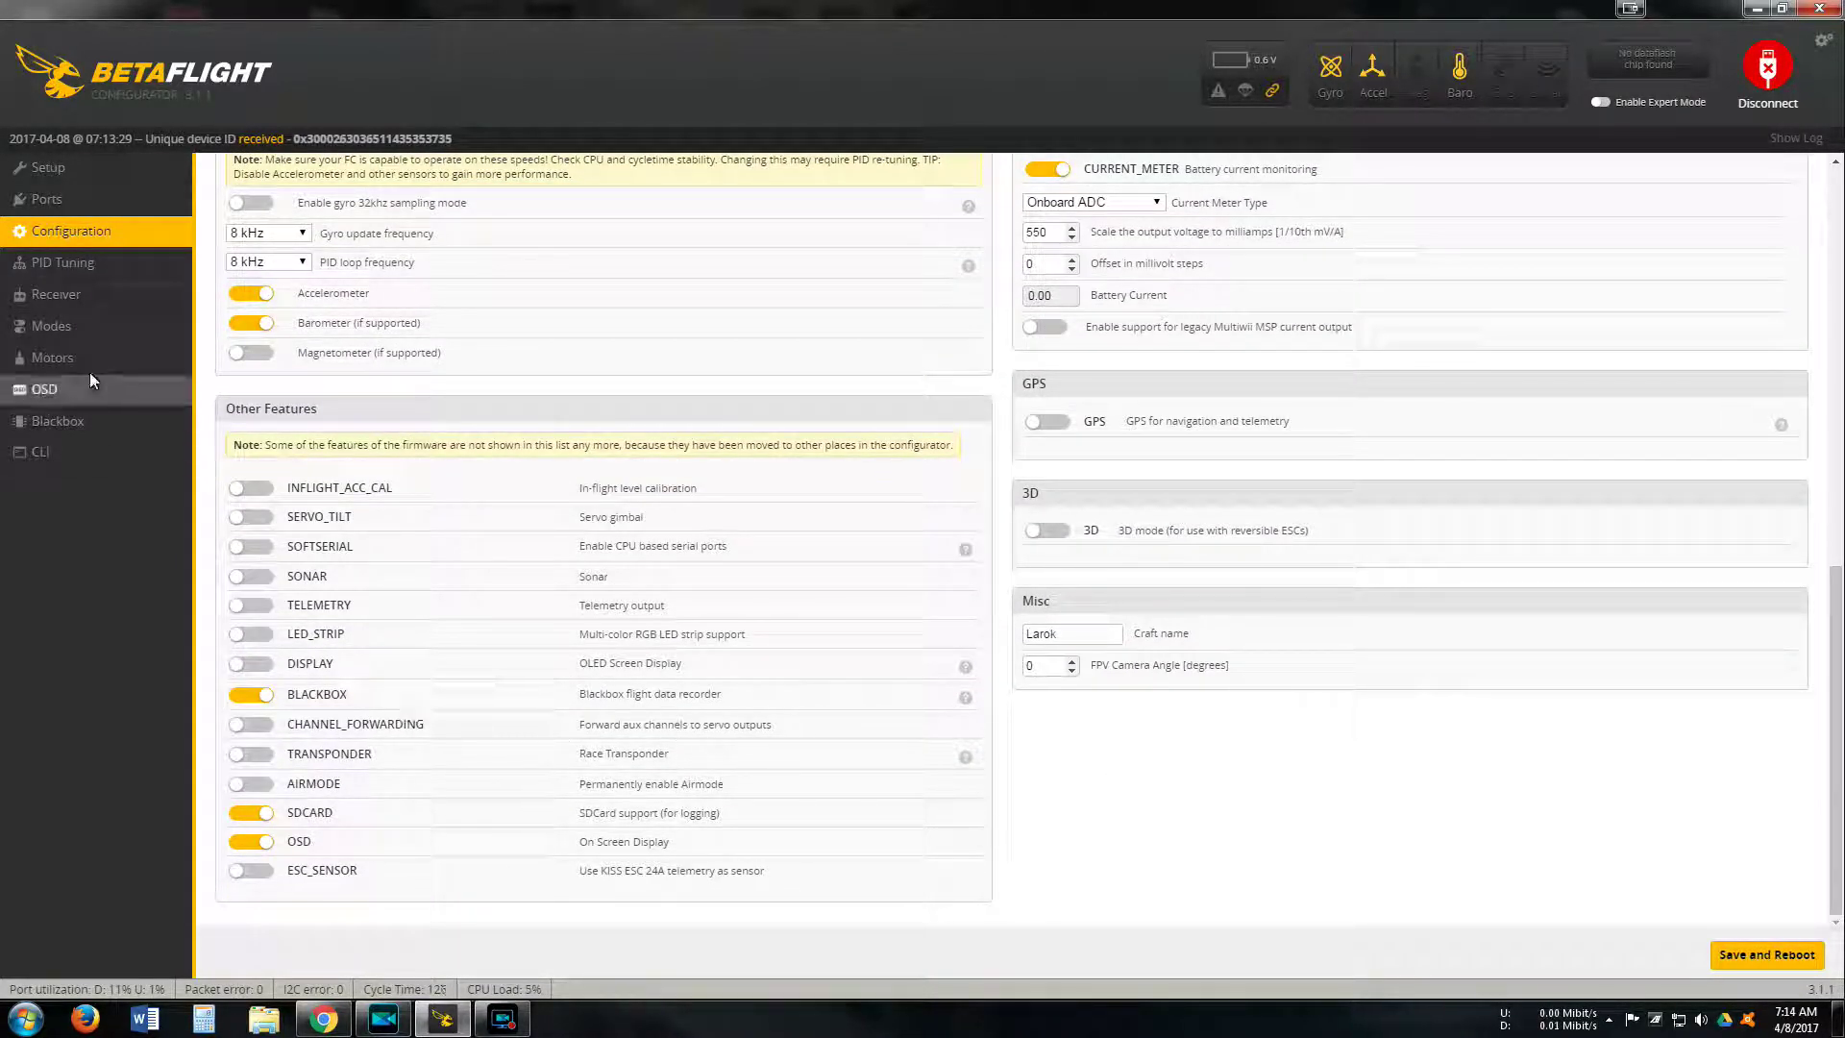
# Examine the PID tuning values, the receiver channel settings and all switch ranges assigned to the flight modes.
pyautogui.click(57, 263)
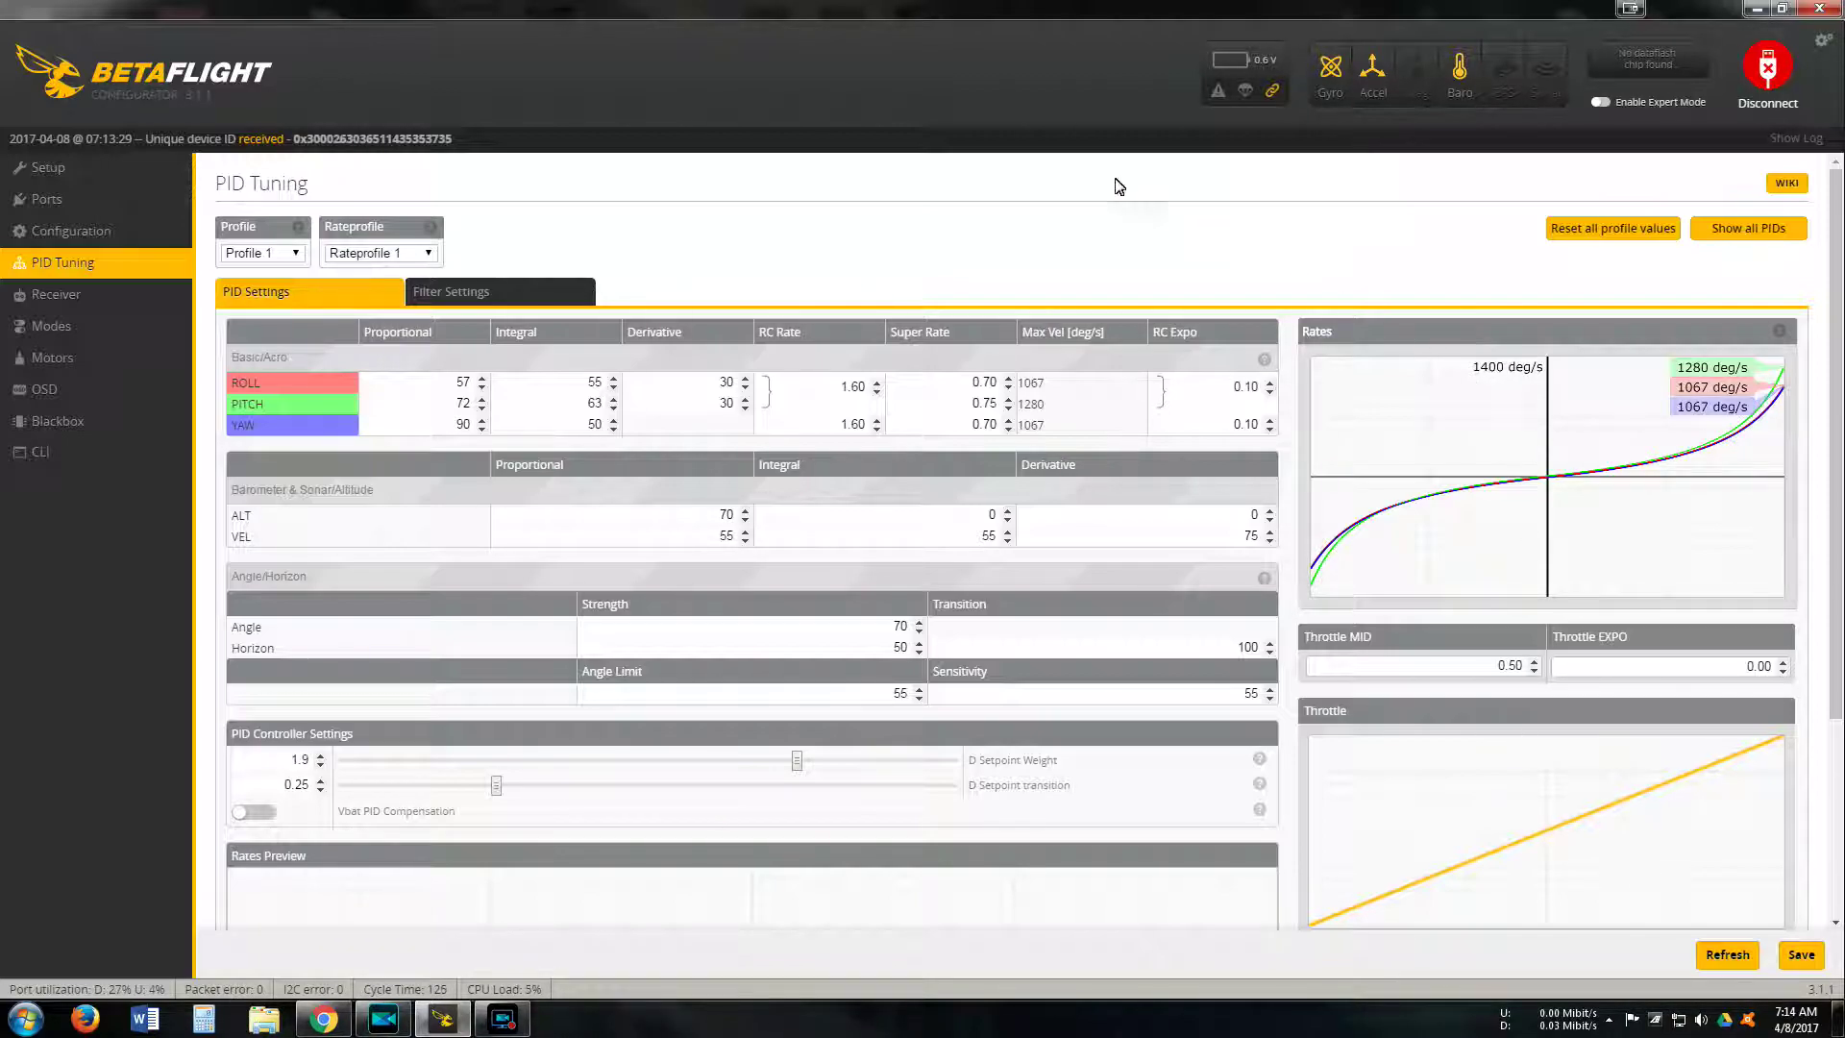
pyautogui.click(61, 293)
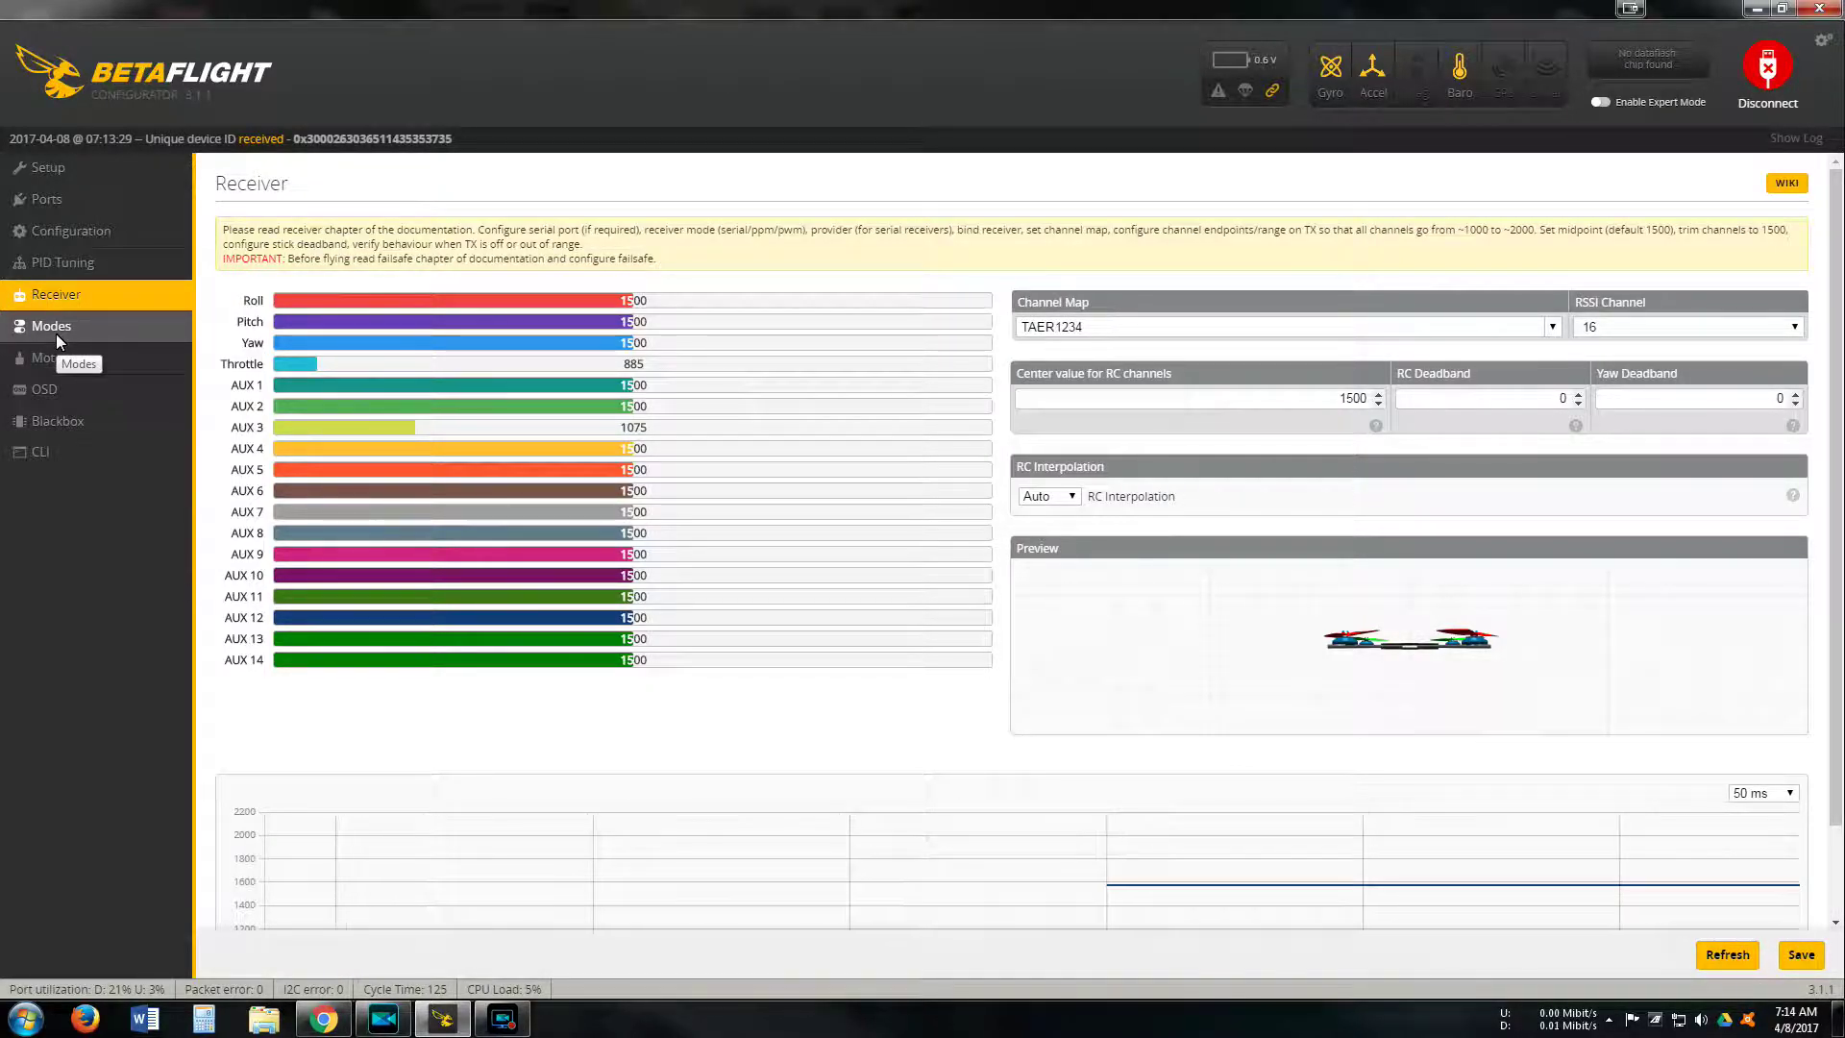
pyautogui.click(56, 330)
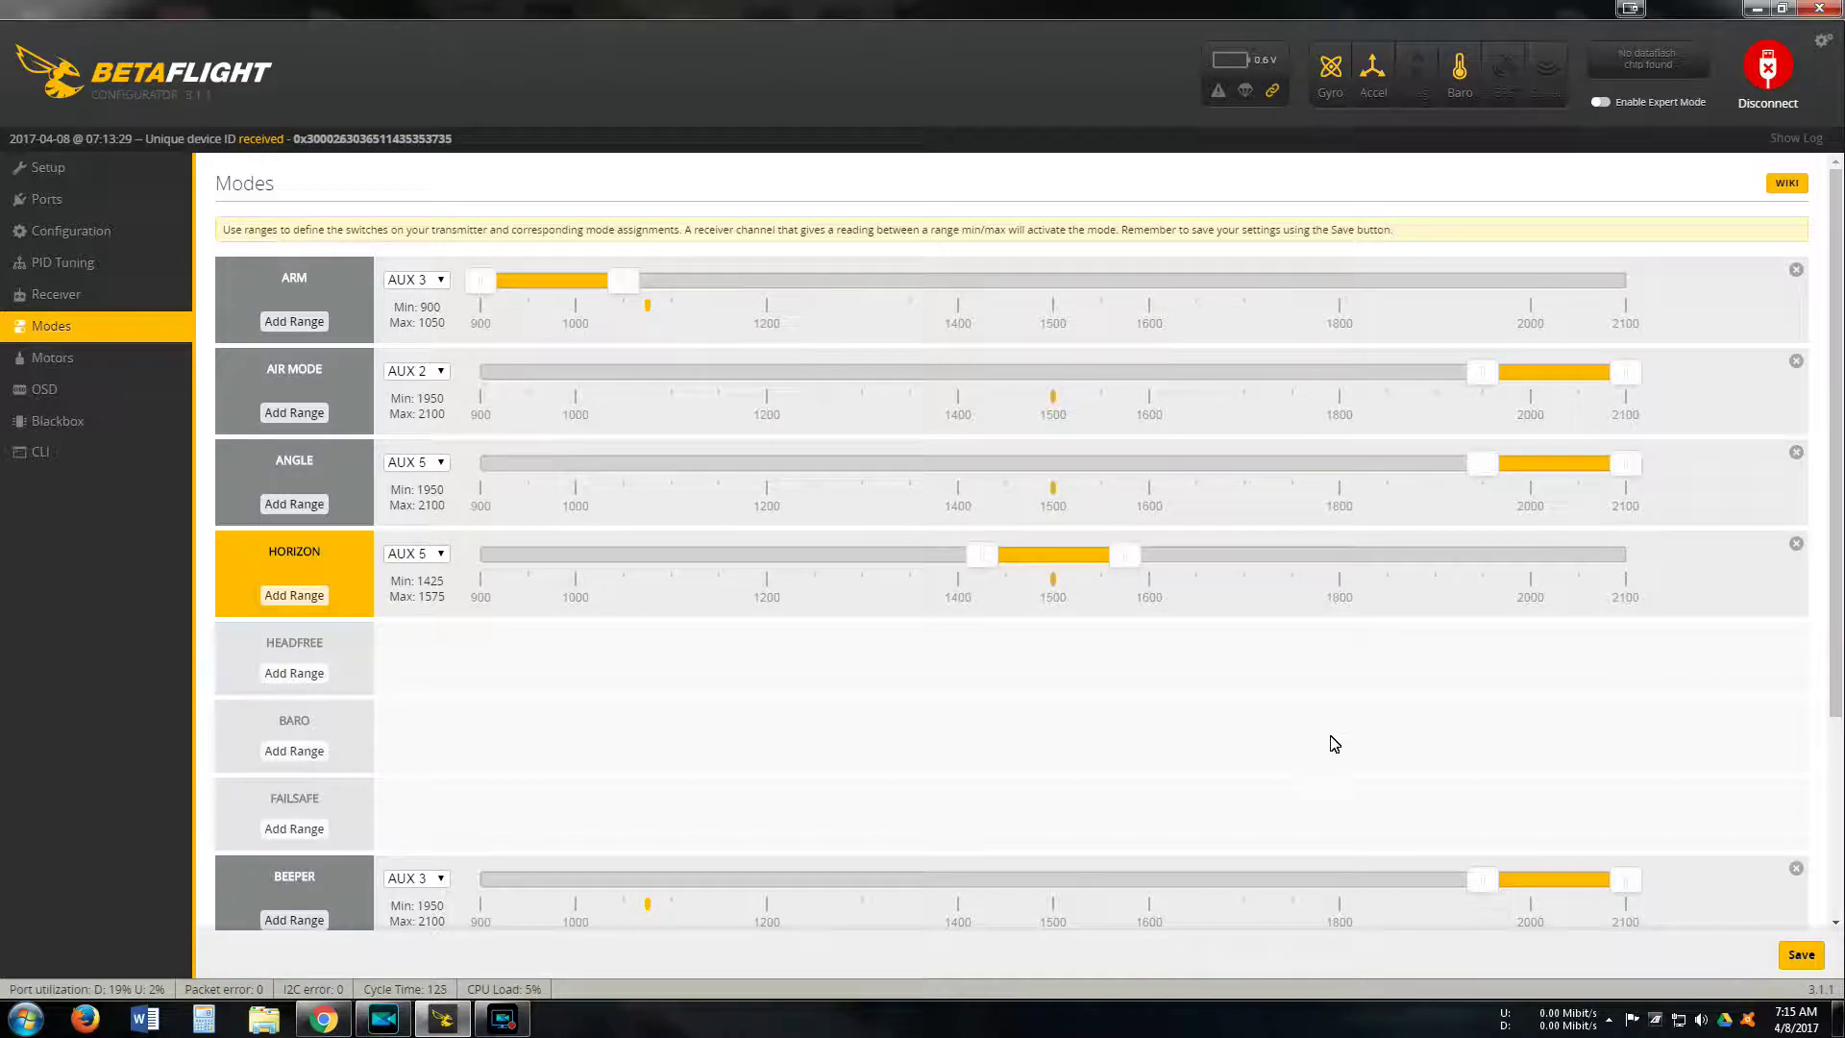
pyautogui.scroll(-3, 1333, 743)
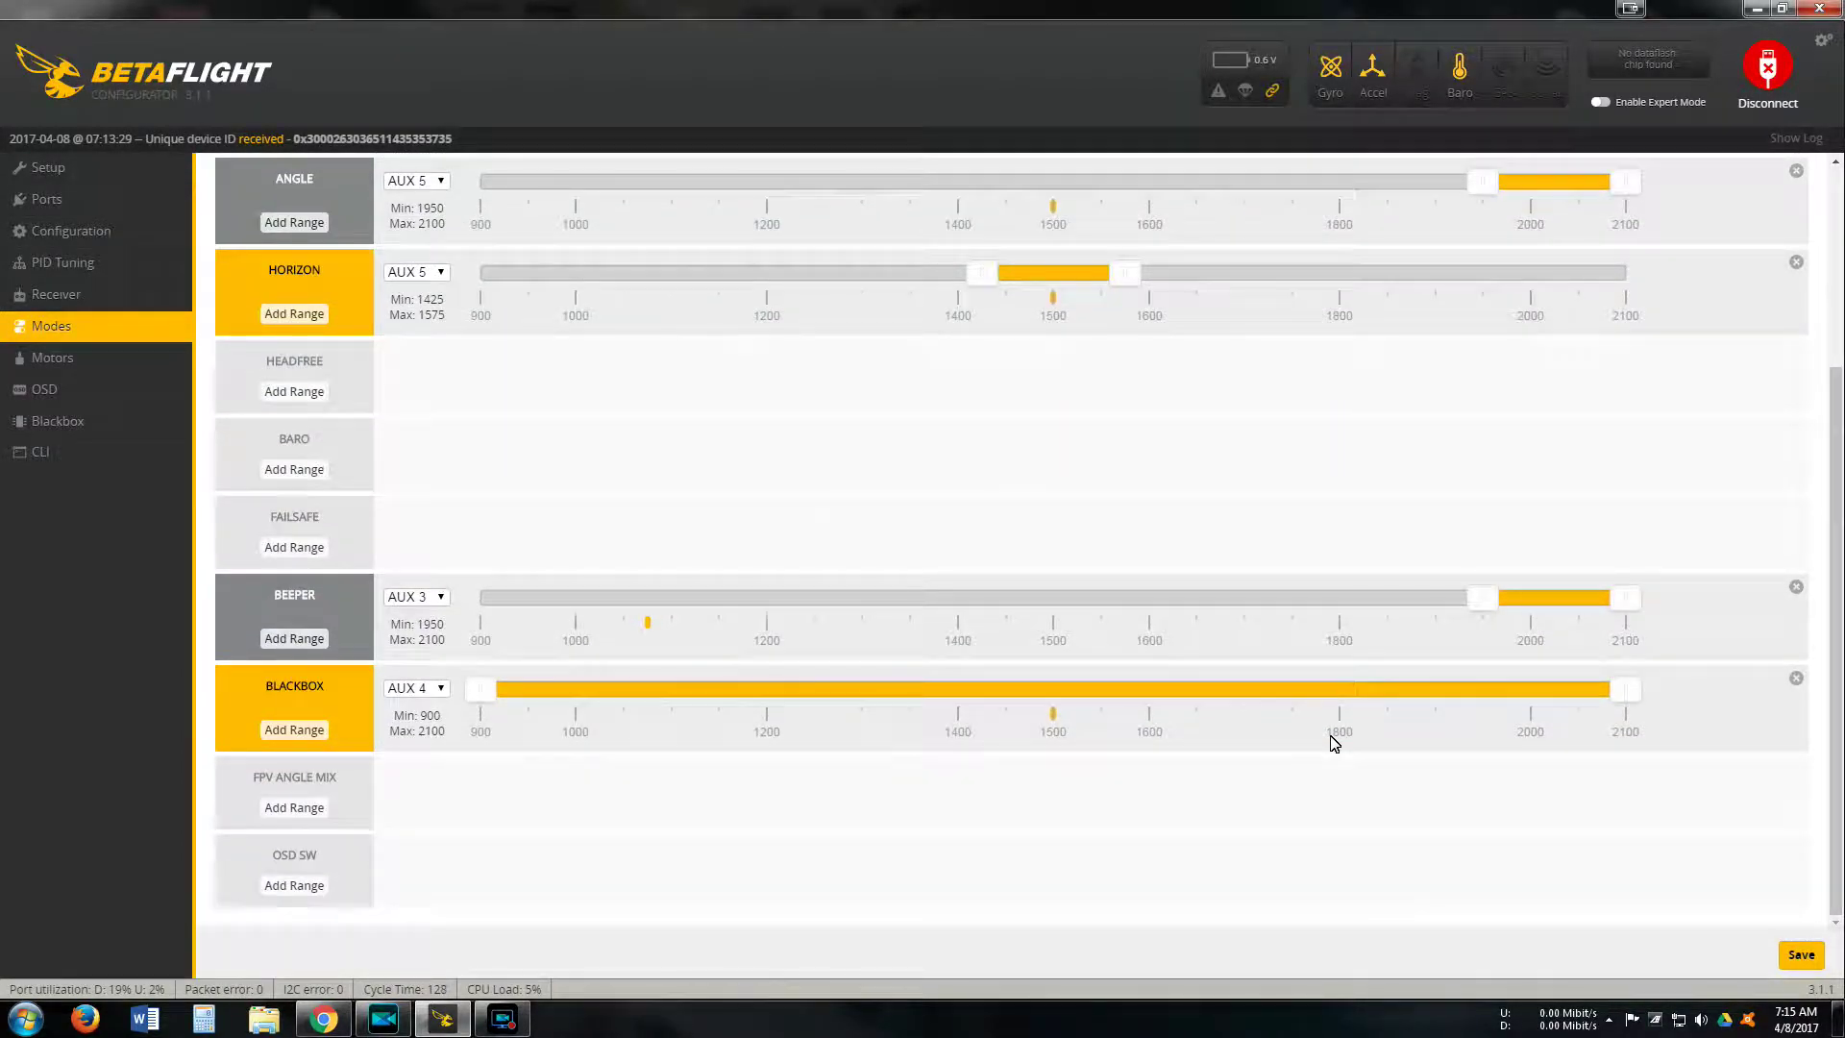
pyautogui.scroll(3, 1334, 743)
pyautogui.scroll(-3, 1334, 743)
pyautogui.scroll(3, 1228, 460)
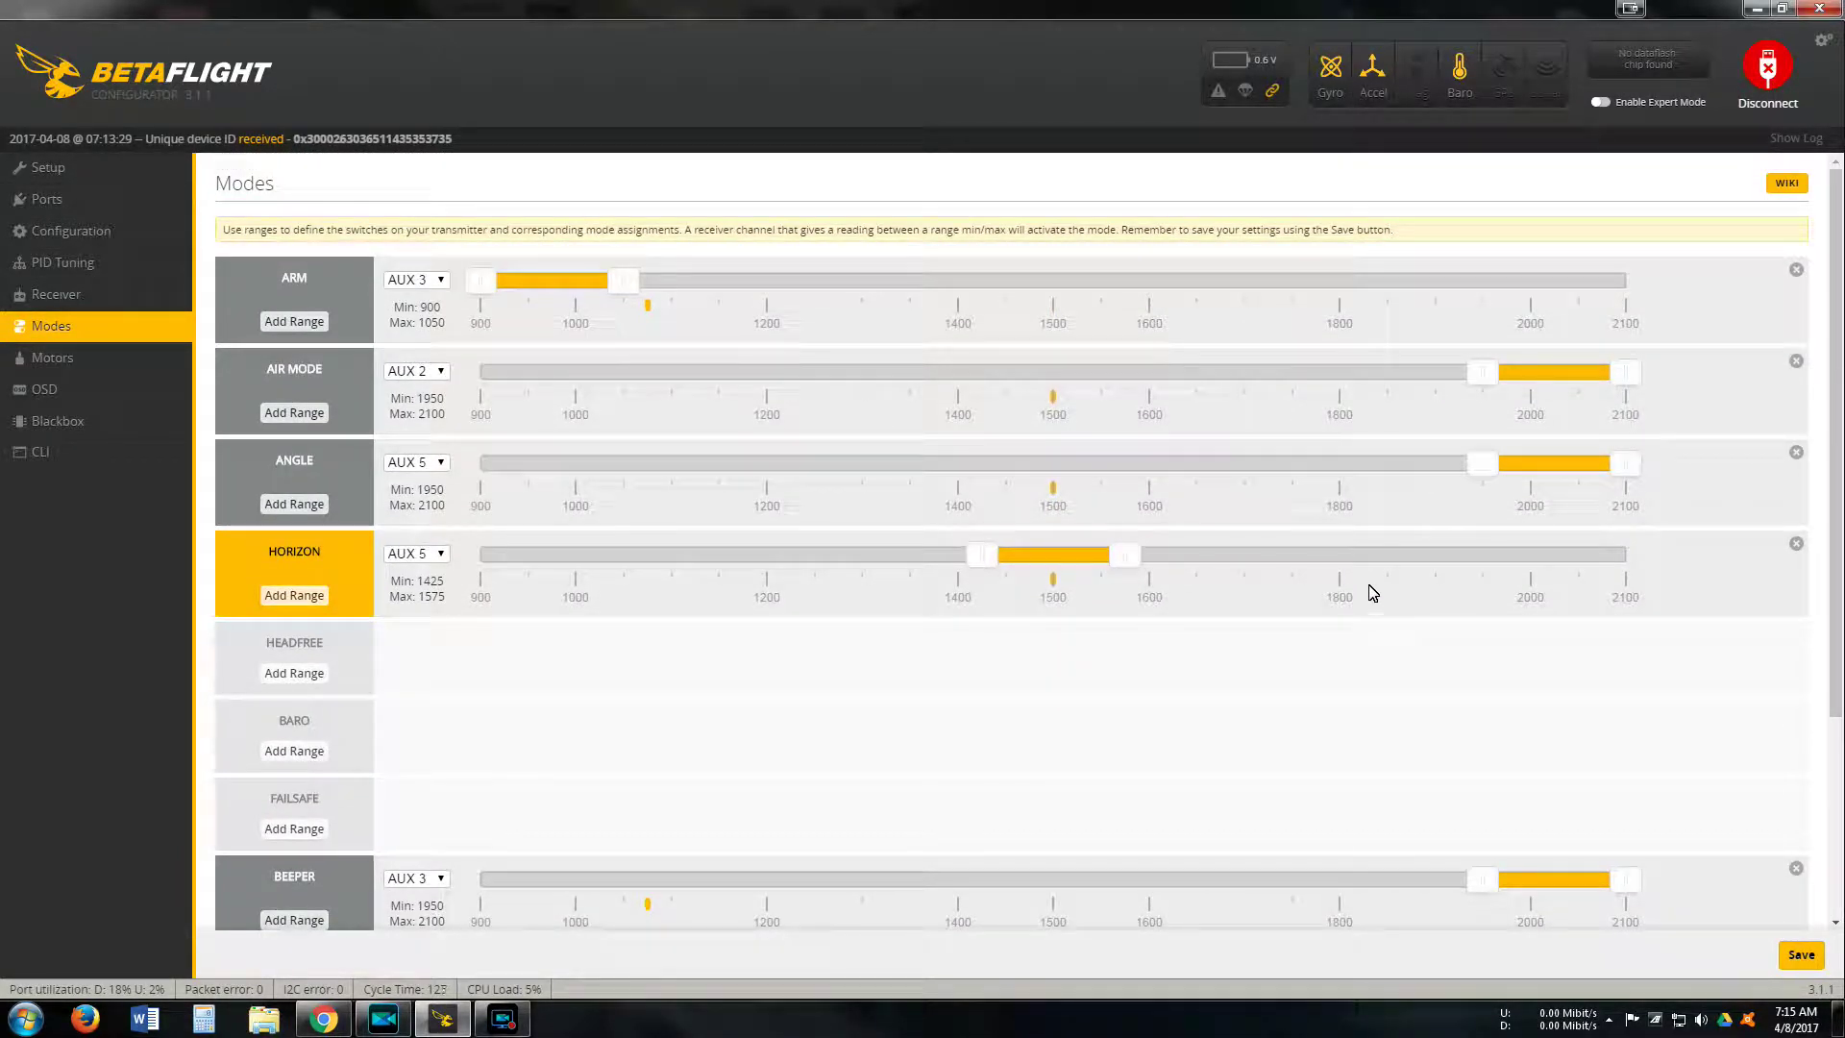
# Review the motor settings, the OSD elements and alarms, and the Blackbox logging configuration.
pyautogui.click(56, 360)
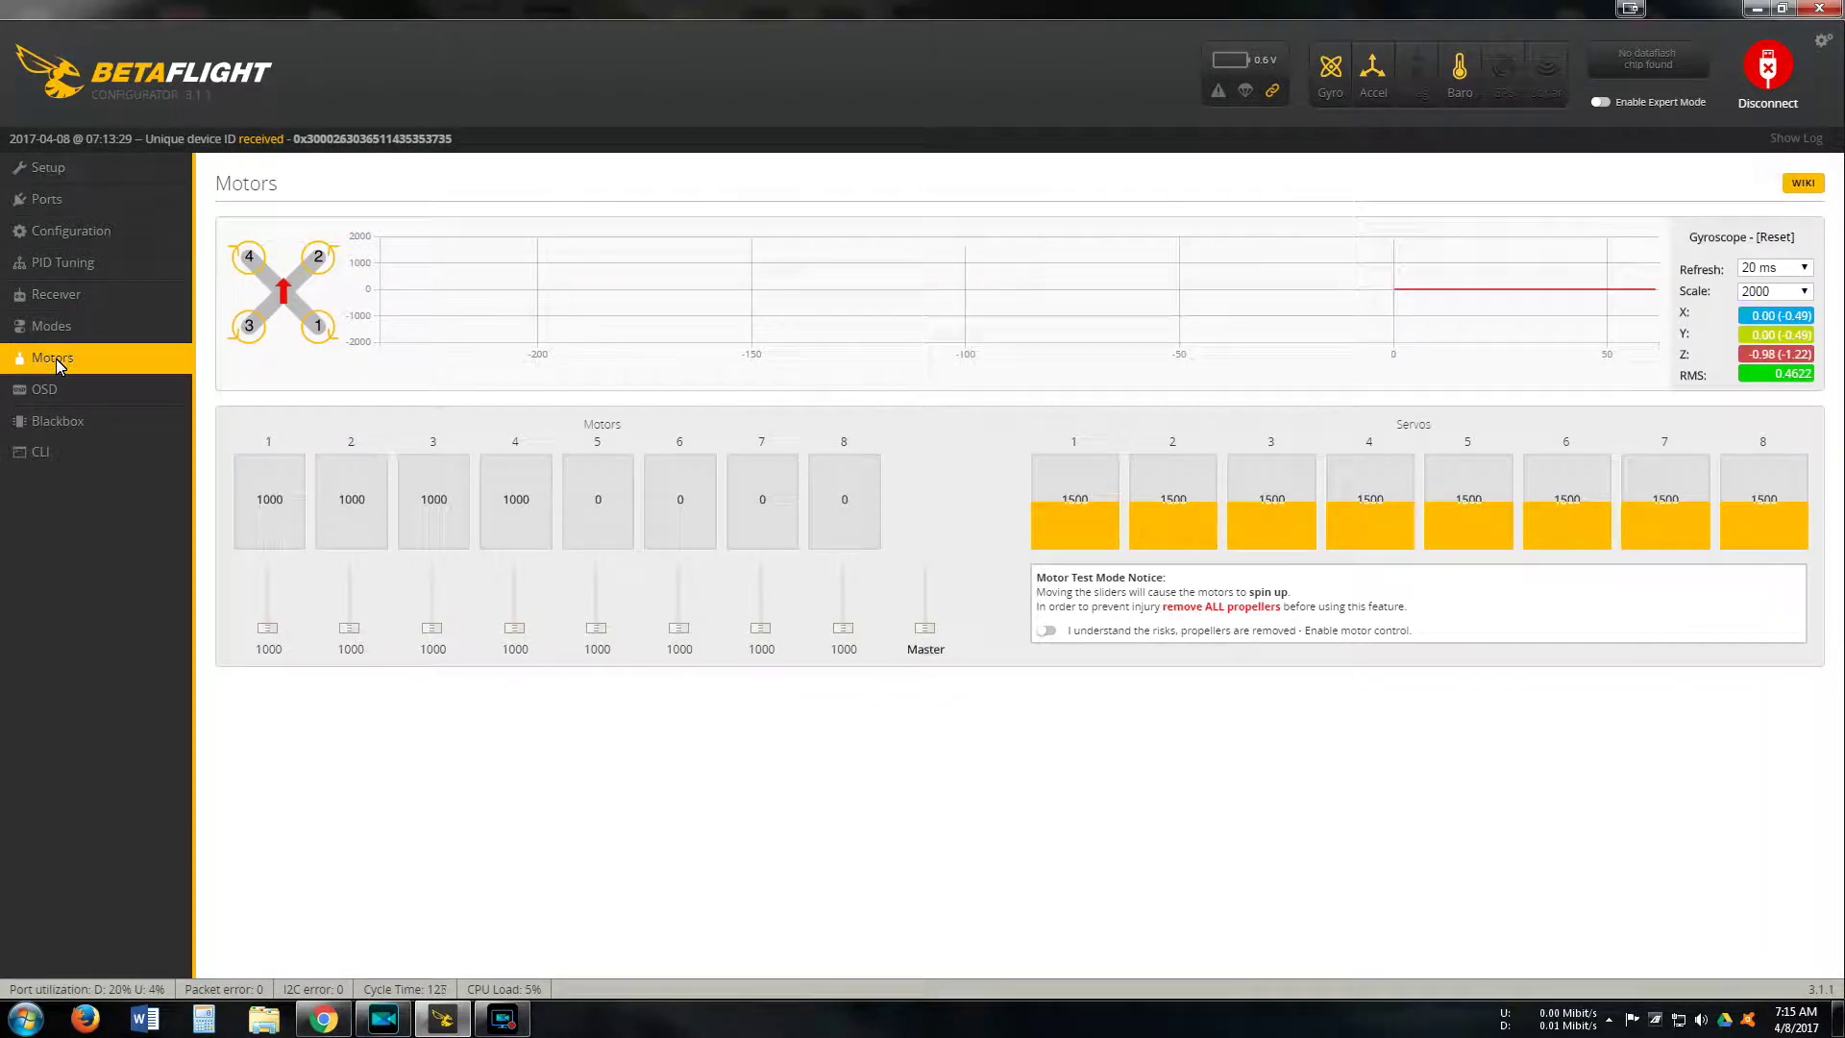
pyautogui.click(55, 394)
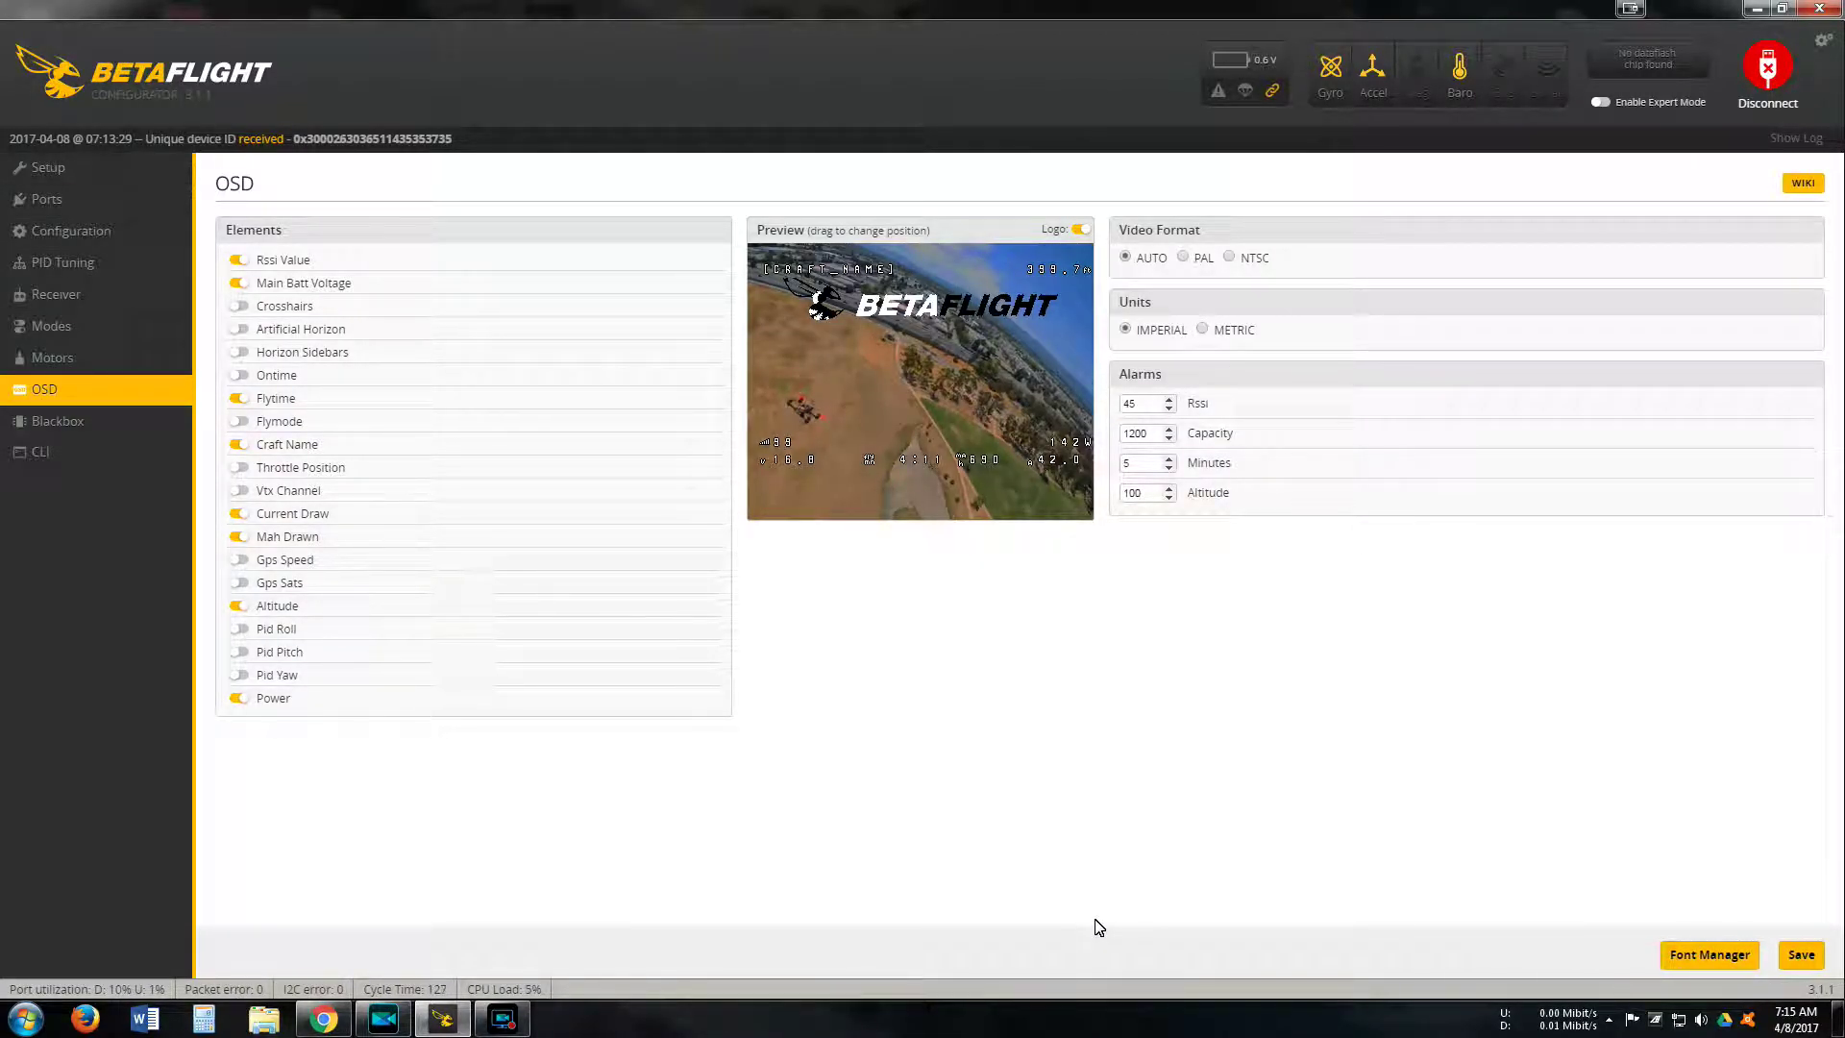
pyautogui.click(83, 422)
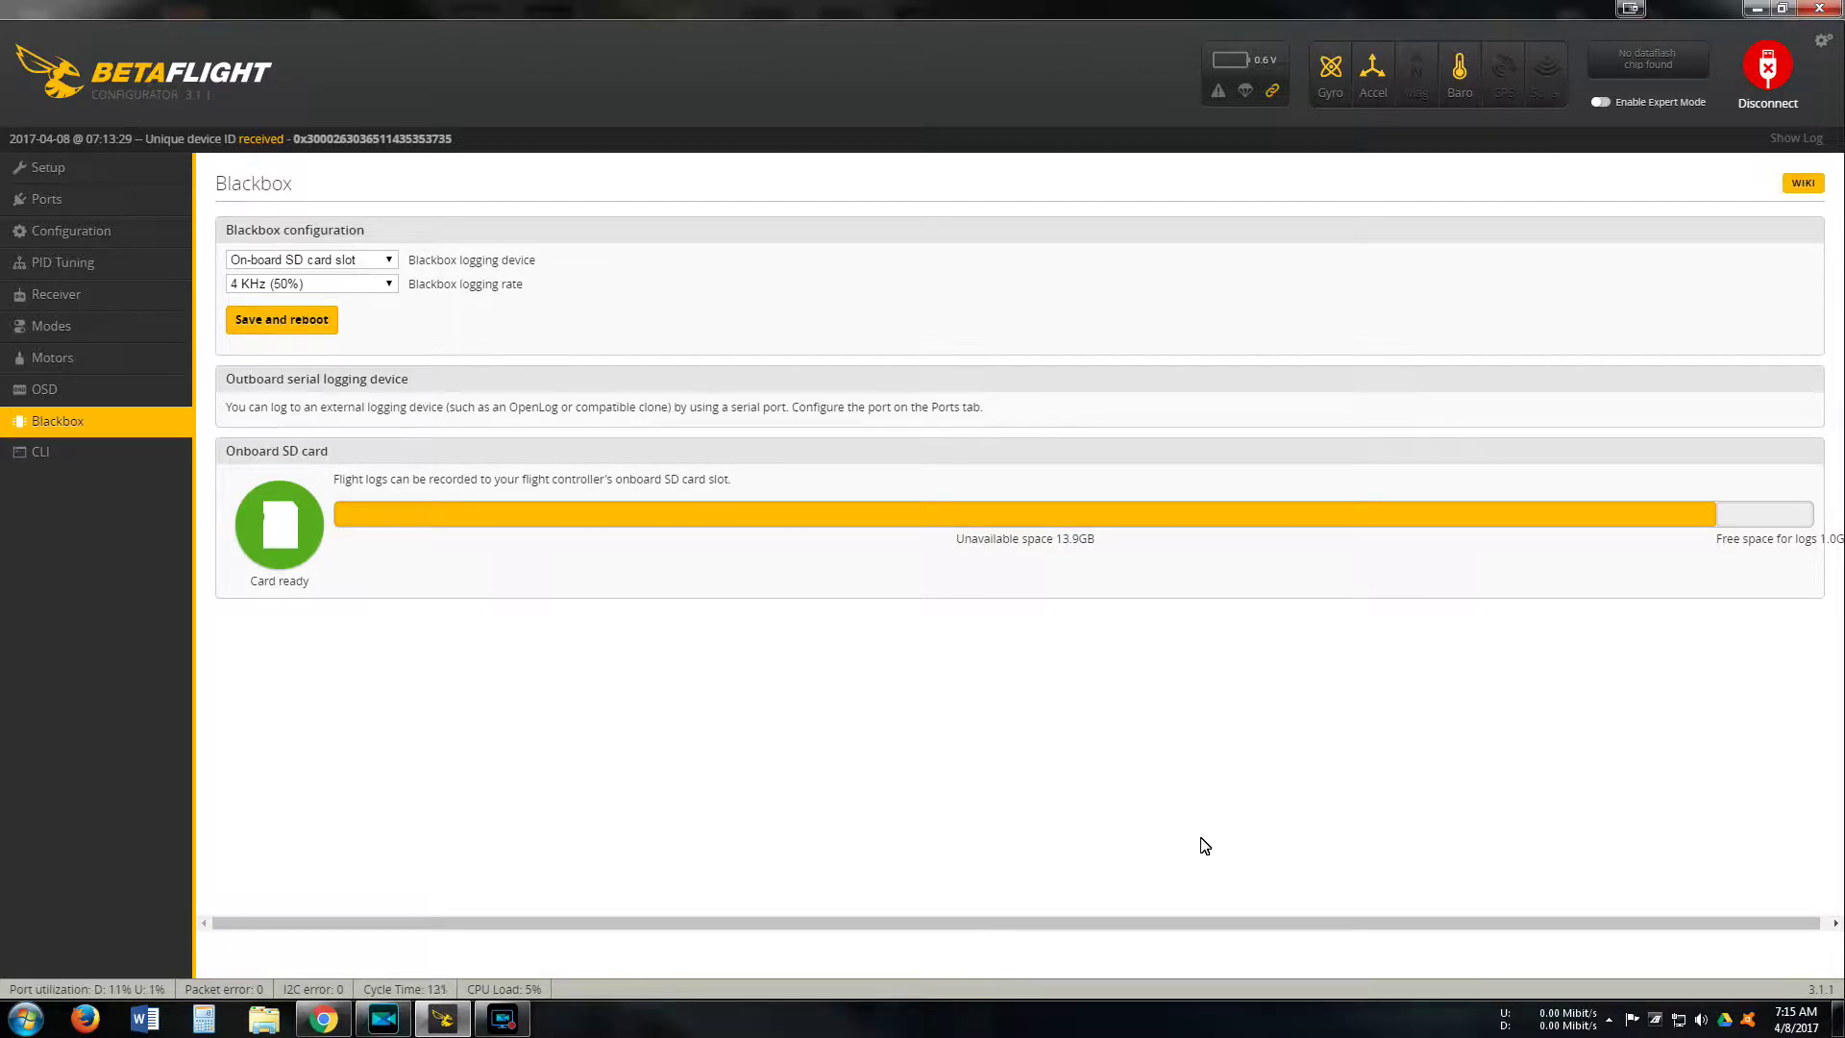
# Run the dump command in the CLI to output the flight controller's complete configuration.
pyautogui.click(54, 445)
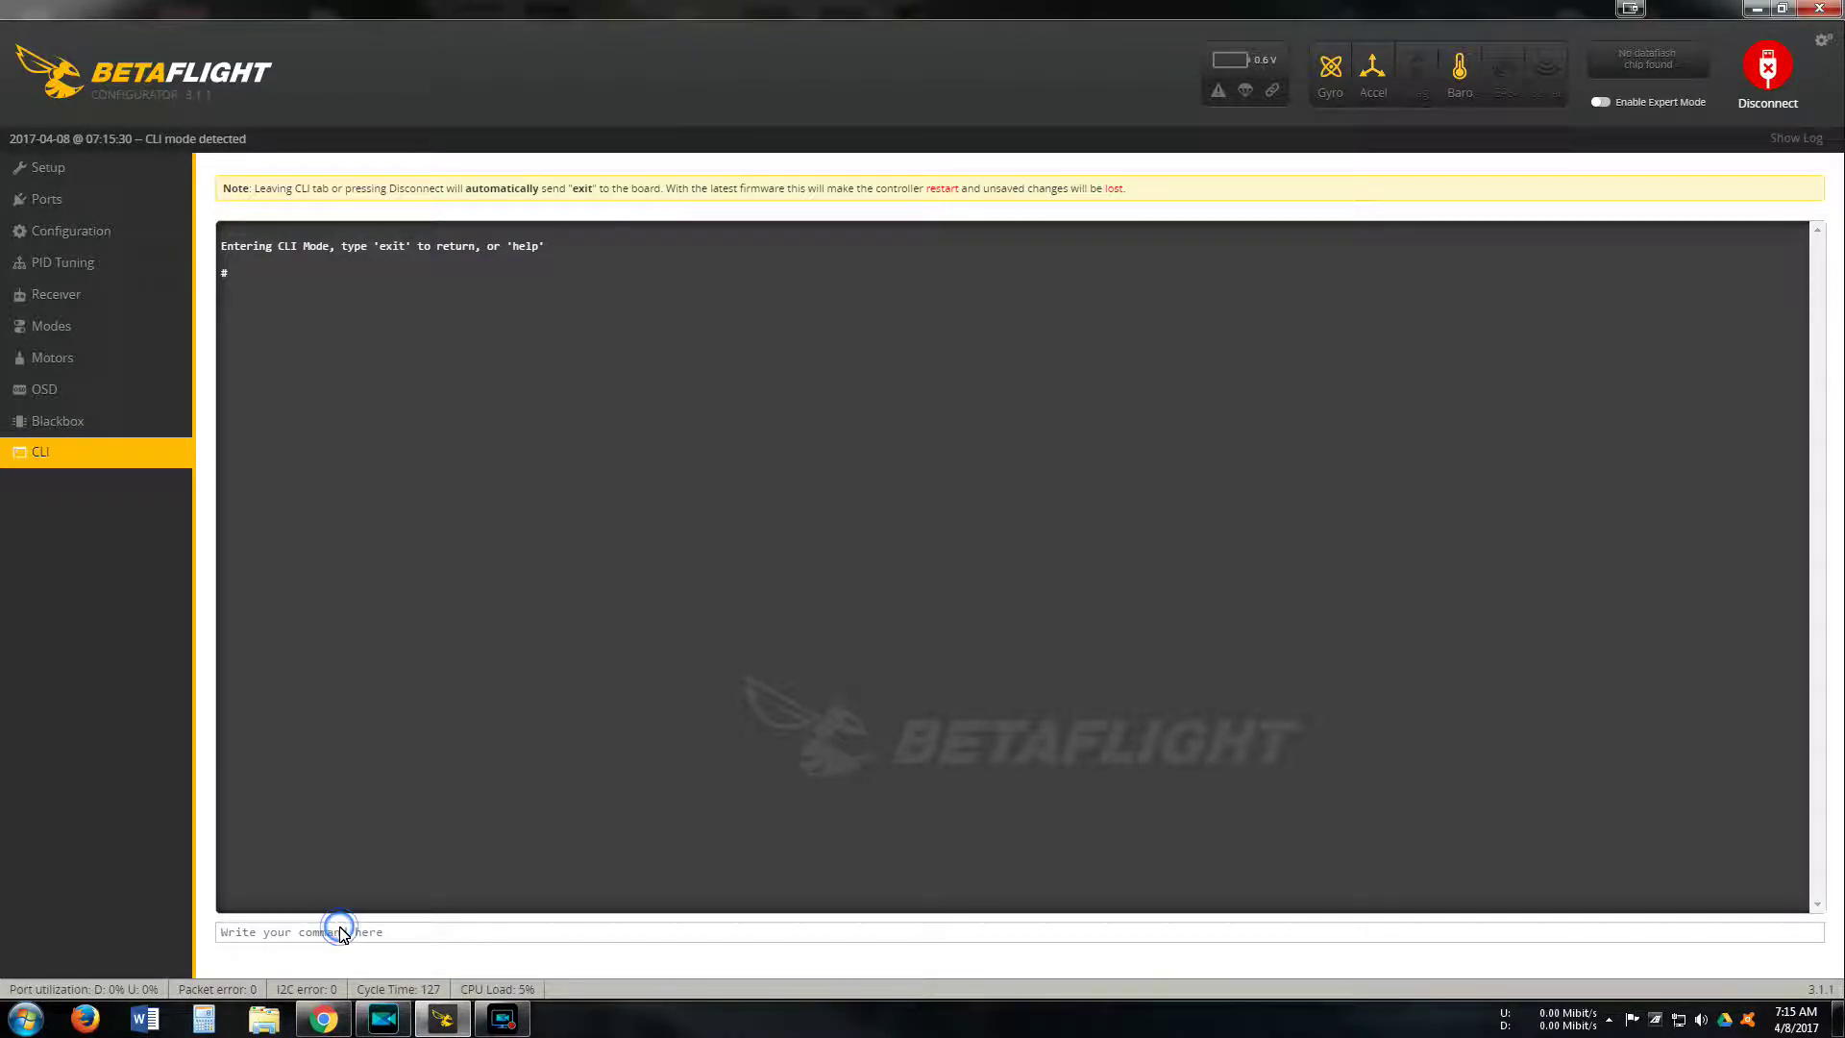
pyautogui.write('dump')
pyautogui.press('Return')
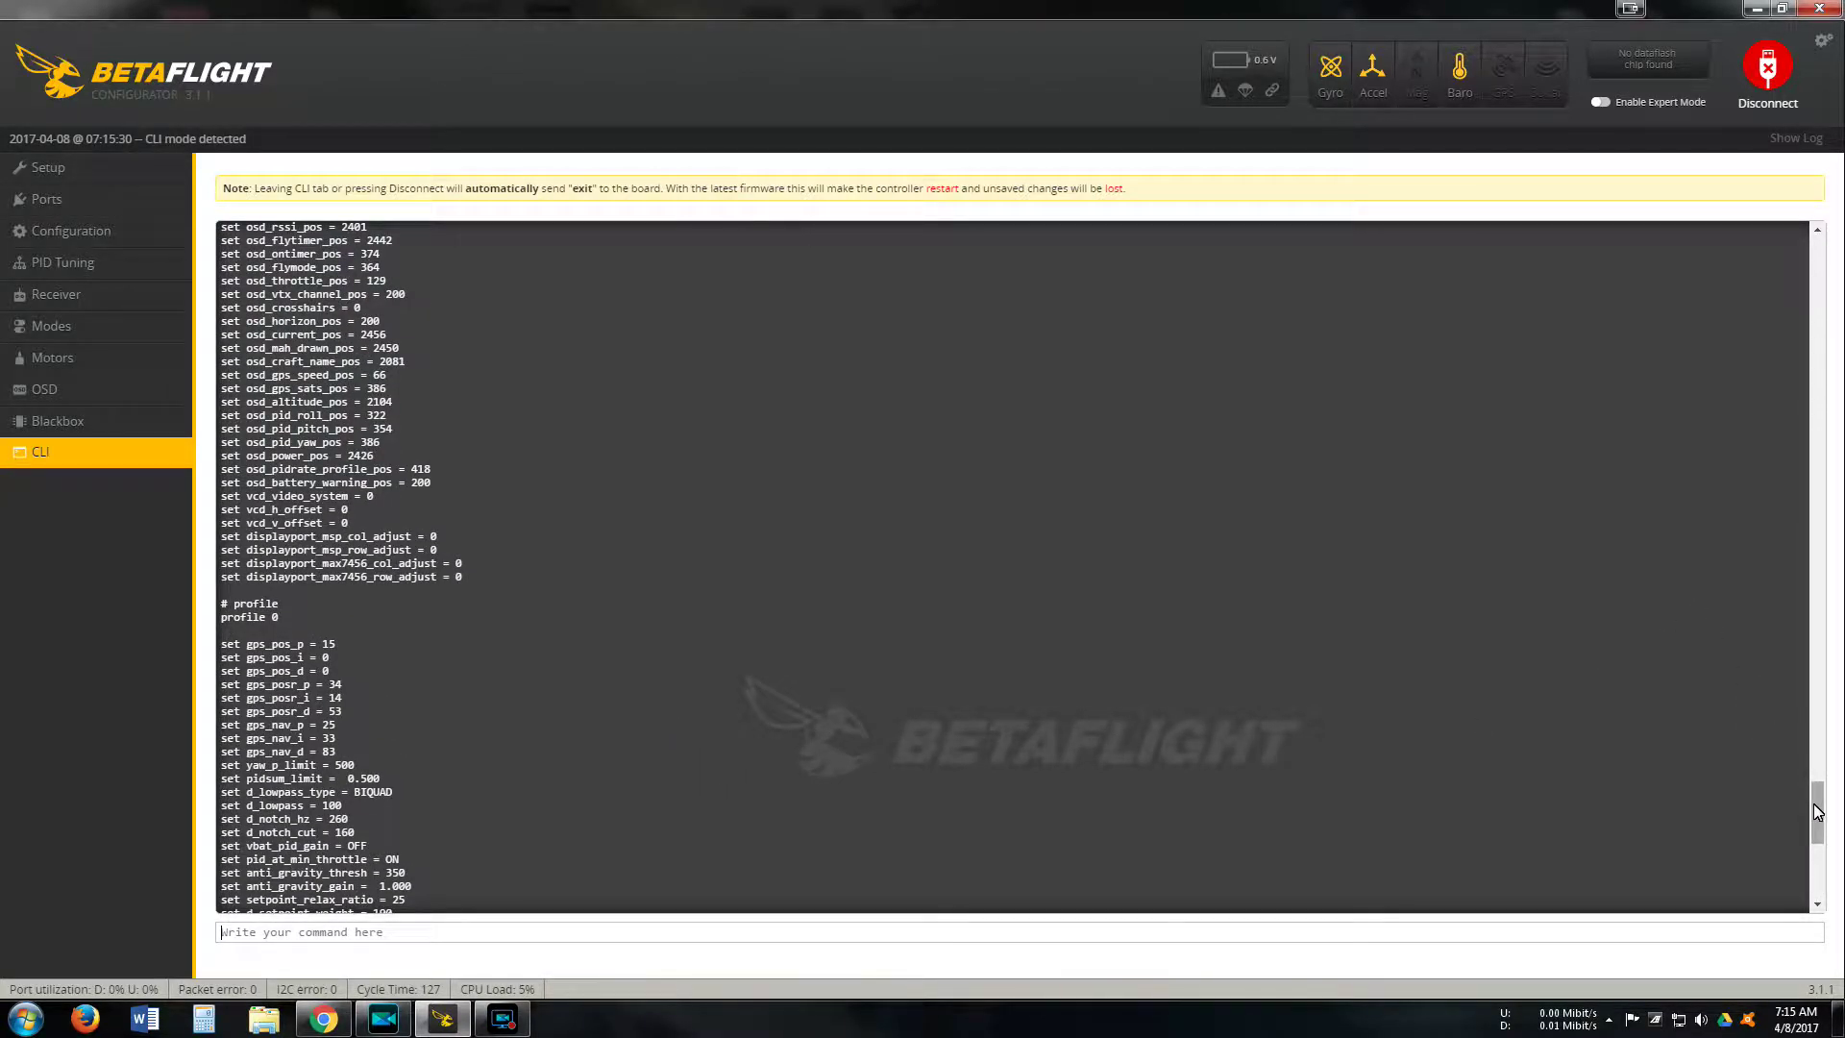
# Read through the dump output from its beginning to the rate profile settings at its end.
pyautogui.click(1813, 803)
pyautogui.moveTo(1833, 762); pyautogui.dragTo(1836, 241)
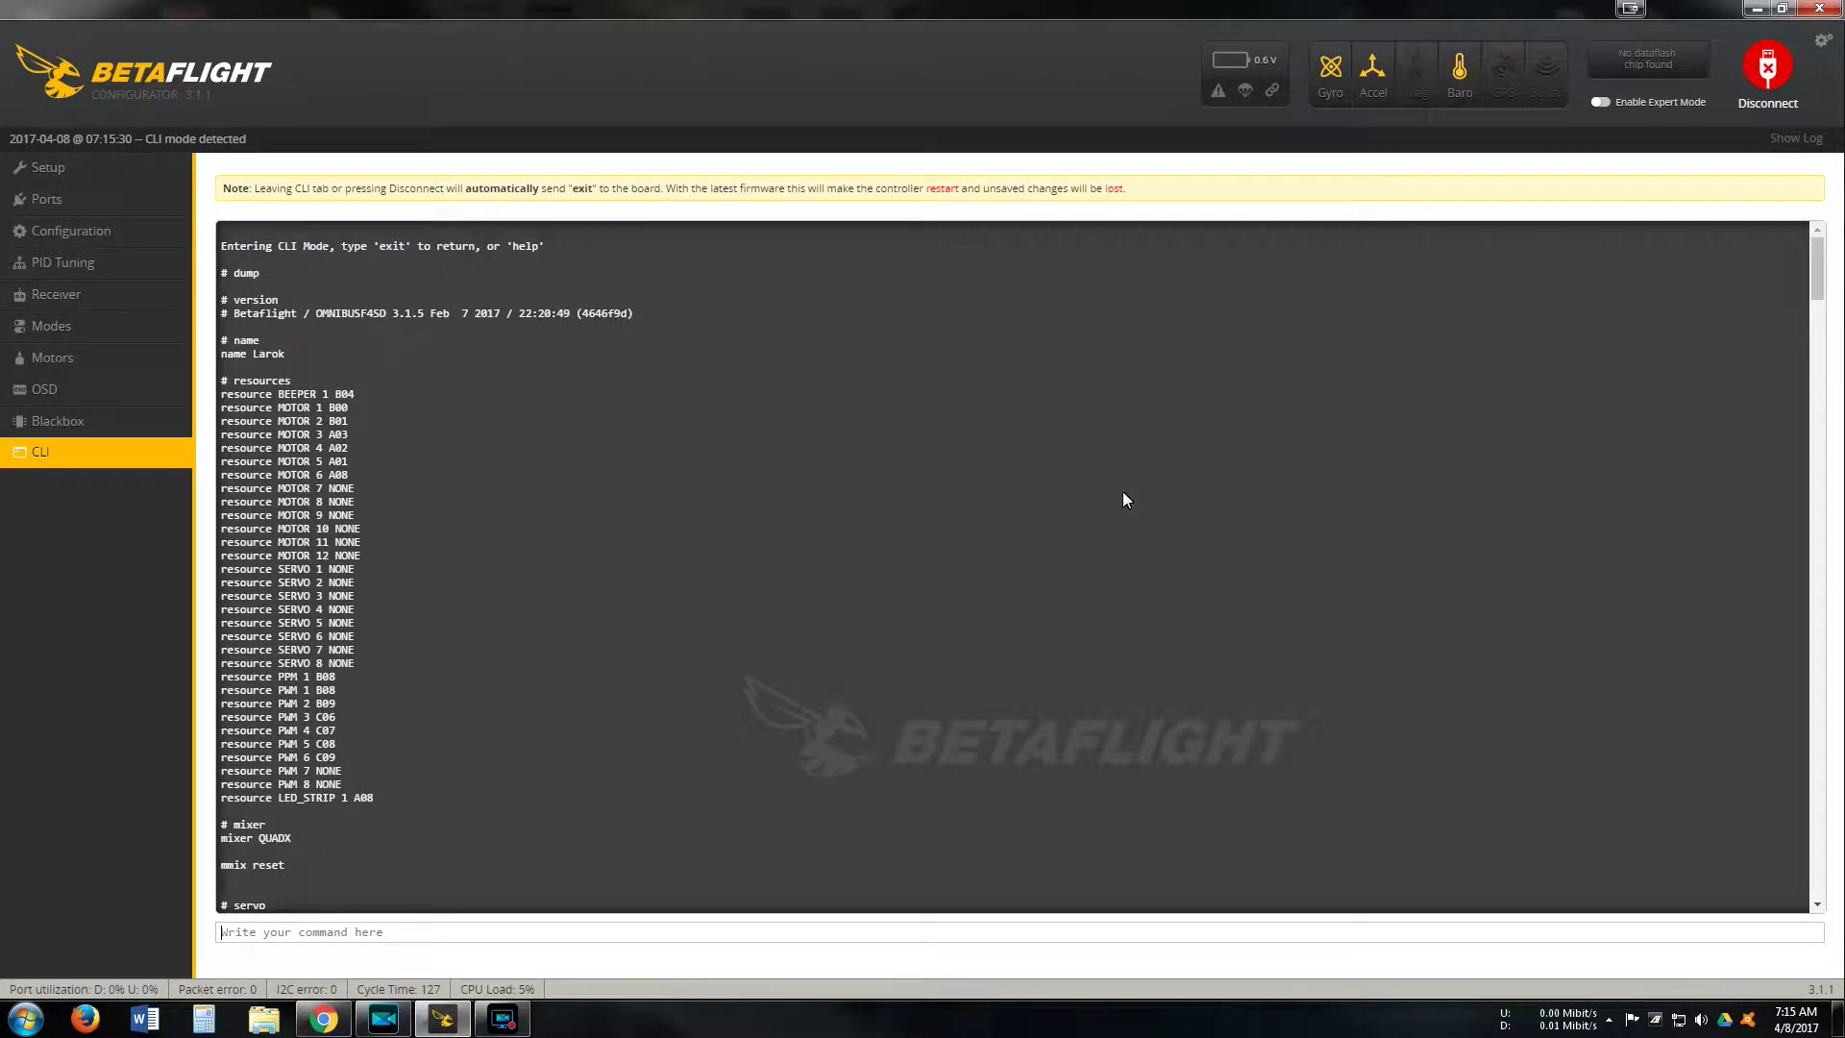
pyautogui.scroll(-1, 982, 588)
pyautogui.scroll(-8, 982, 588)
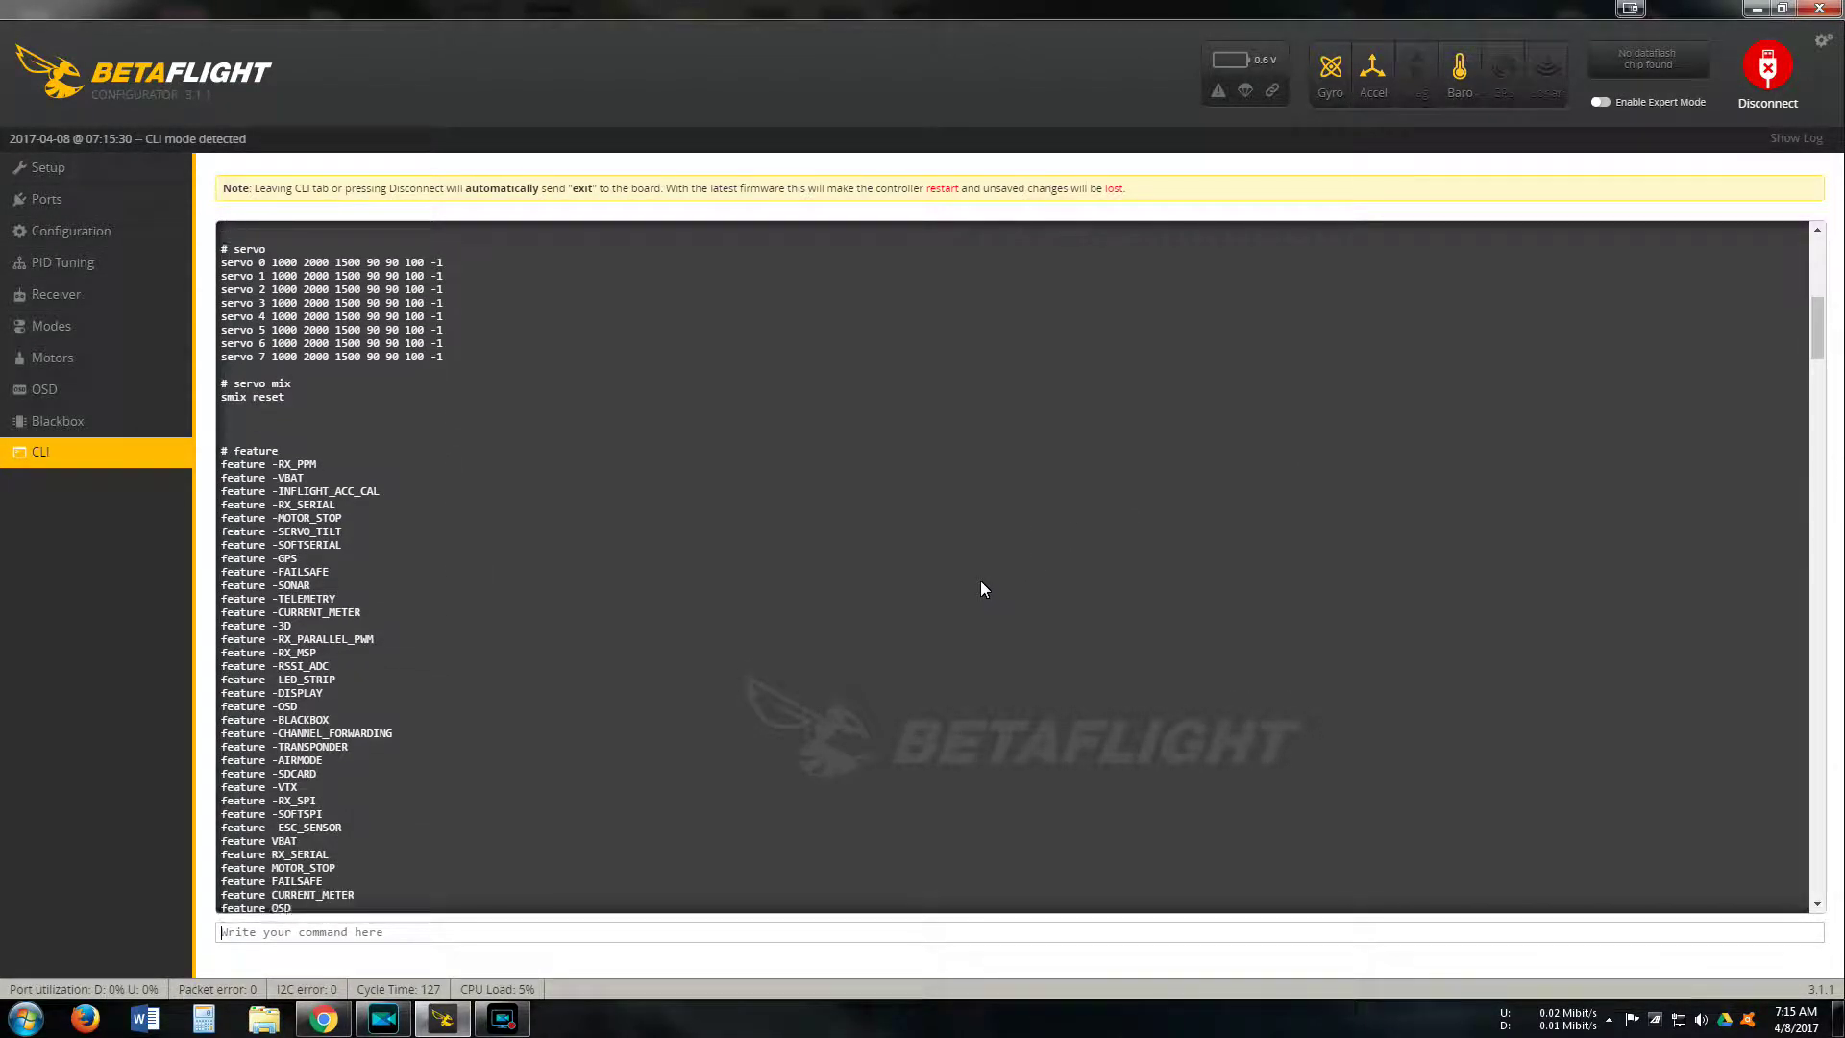
pyautogui.scroll(-8, 981, 582)
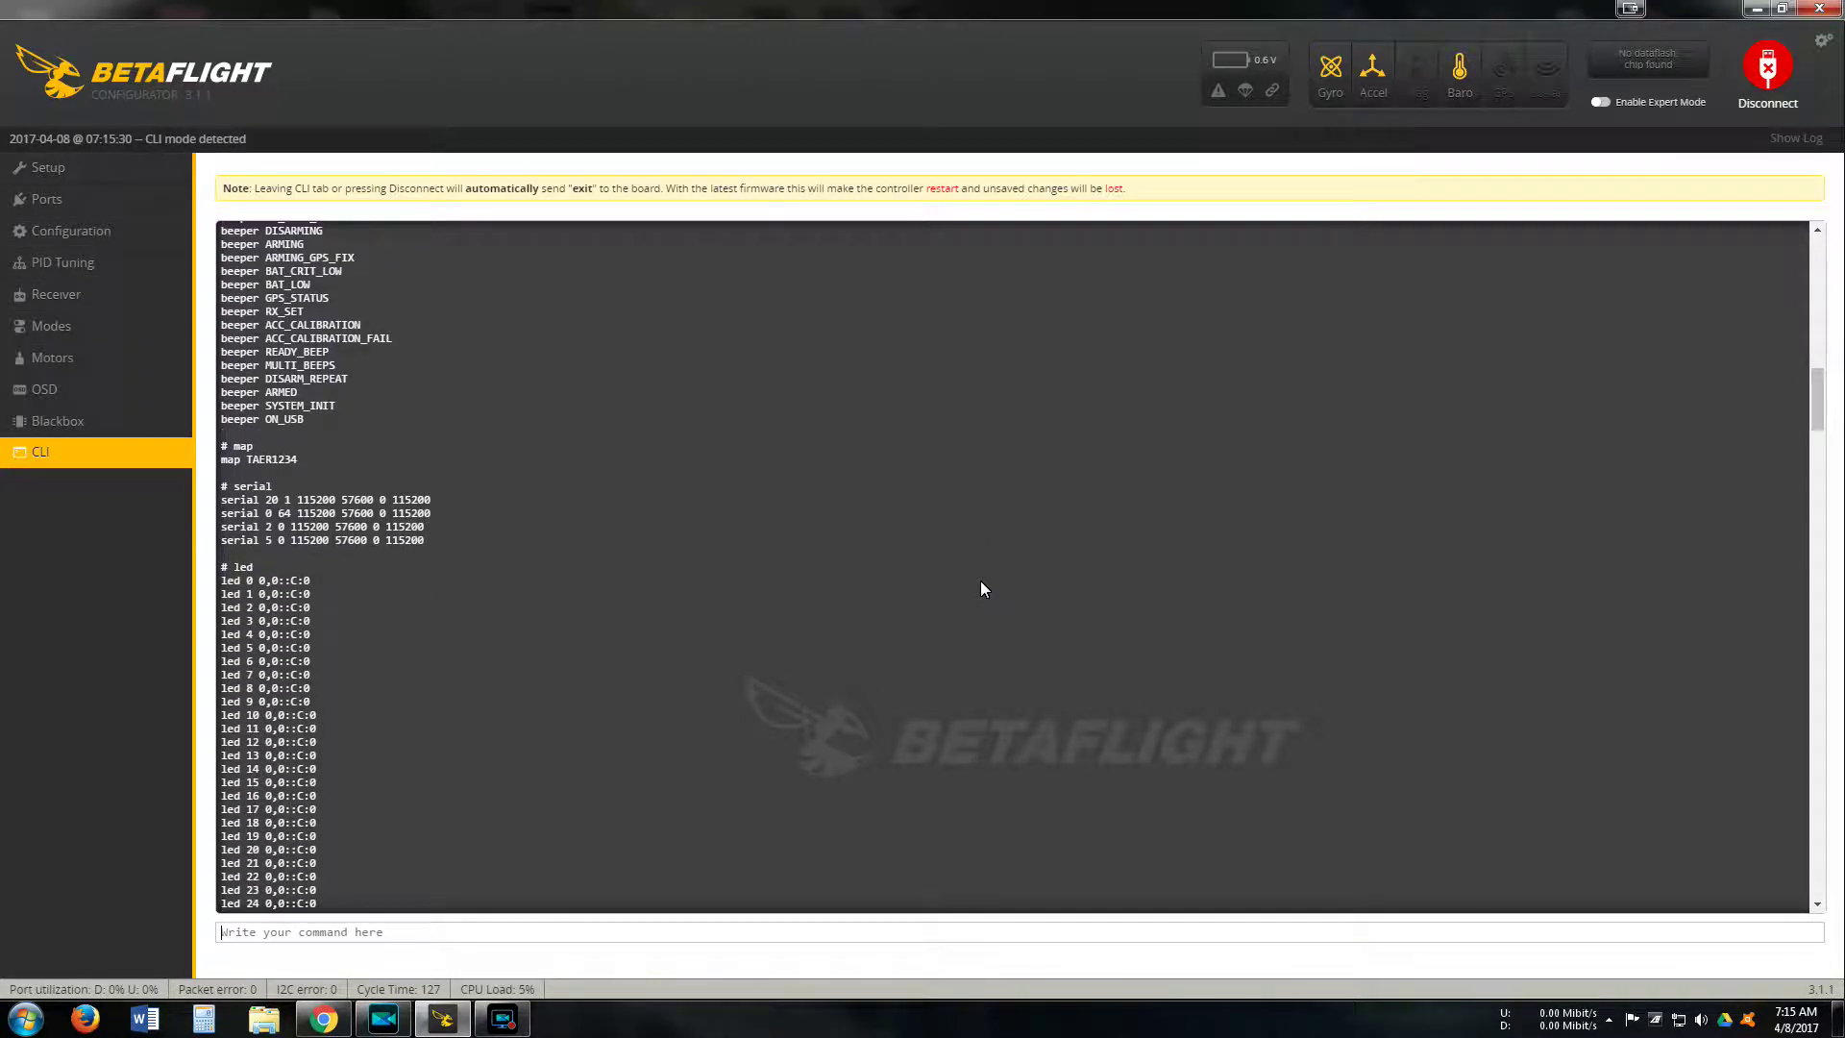
pyautogui.scroll(-4, 982, 588)
pyautogui.scroll(-3, 982, 588)
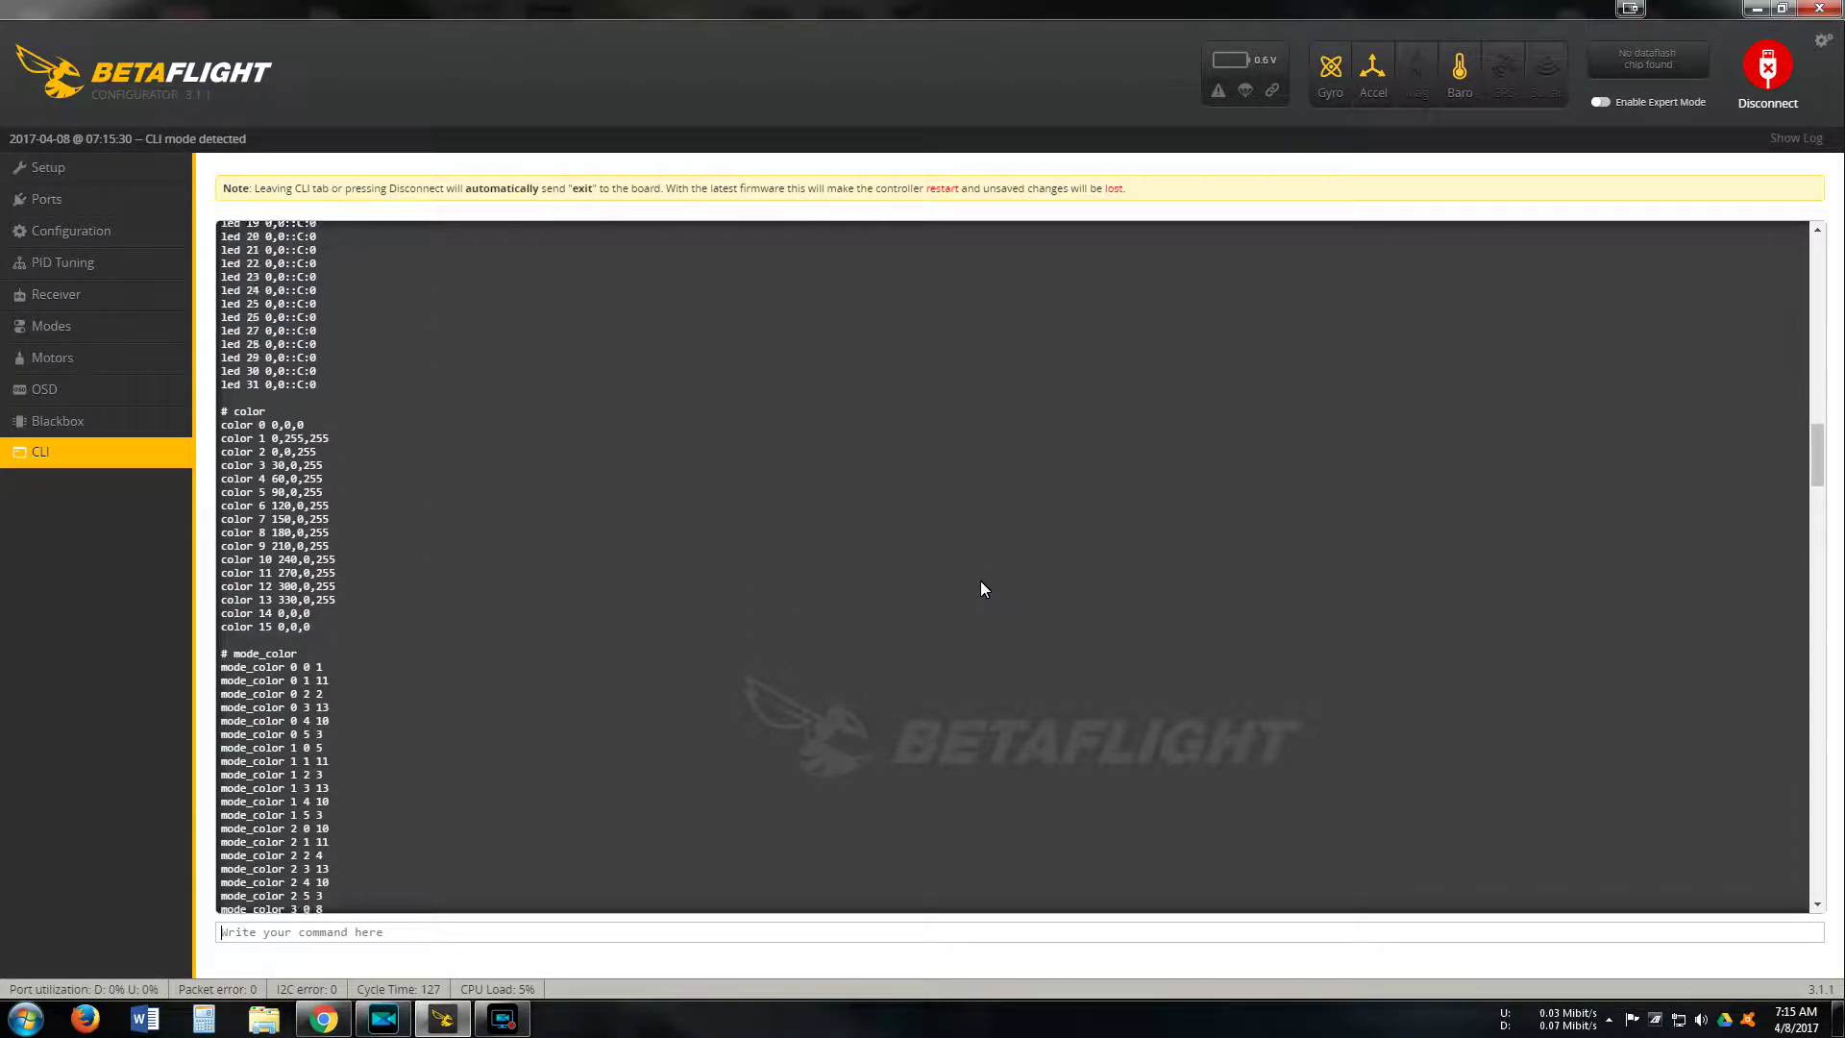
pyautogui.scroll(-3, 982, 588)
pyautogui.scroll(-3, 981, 582)
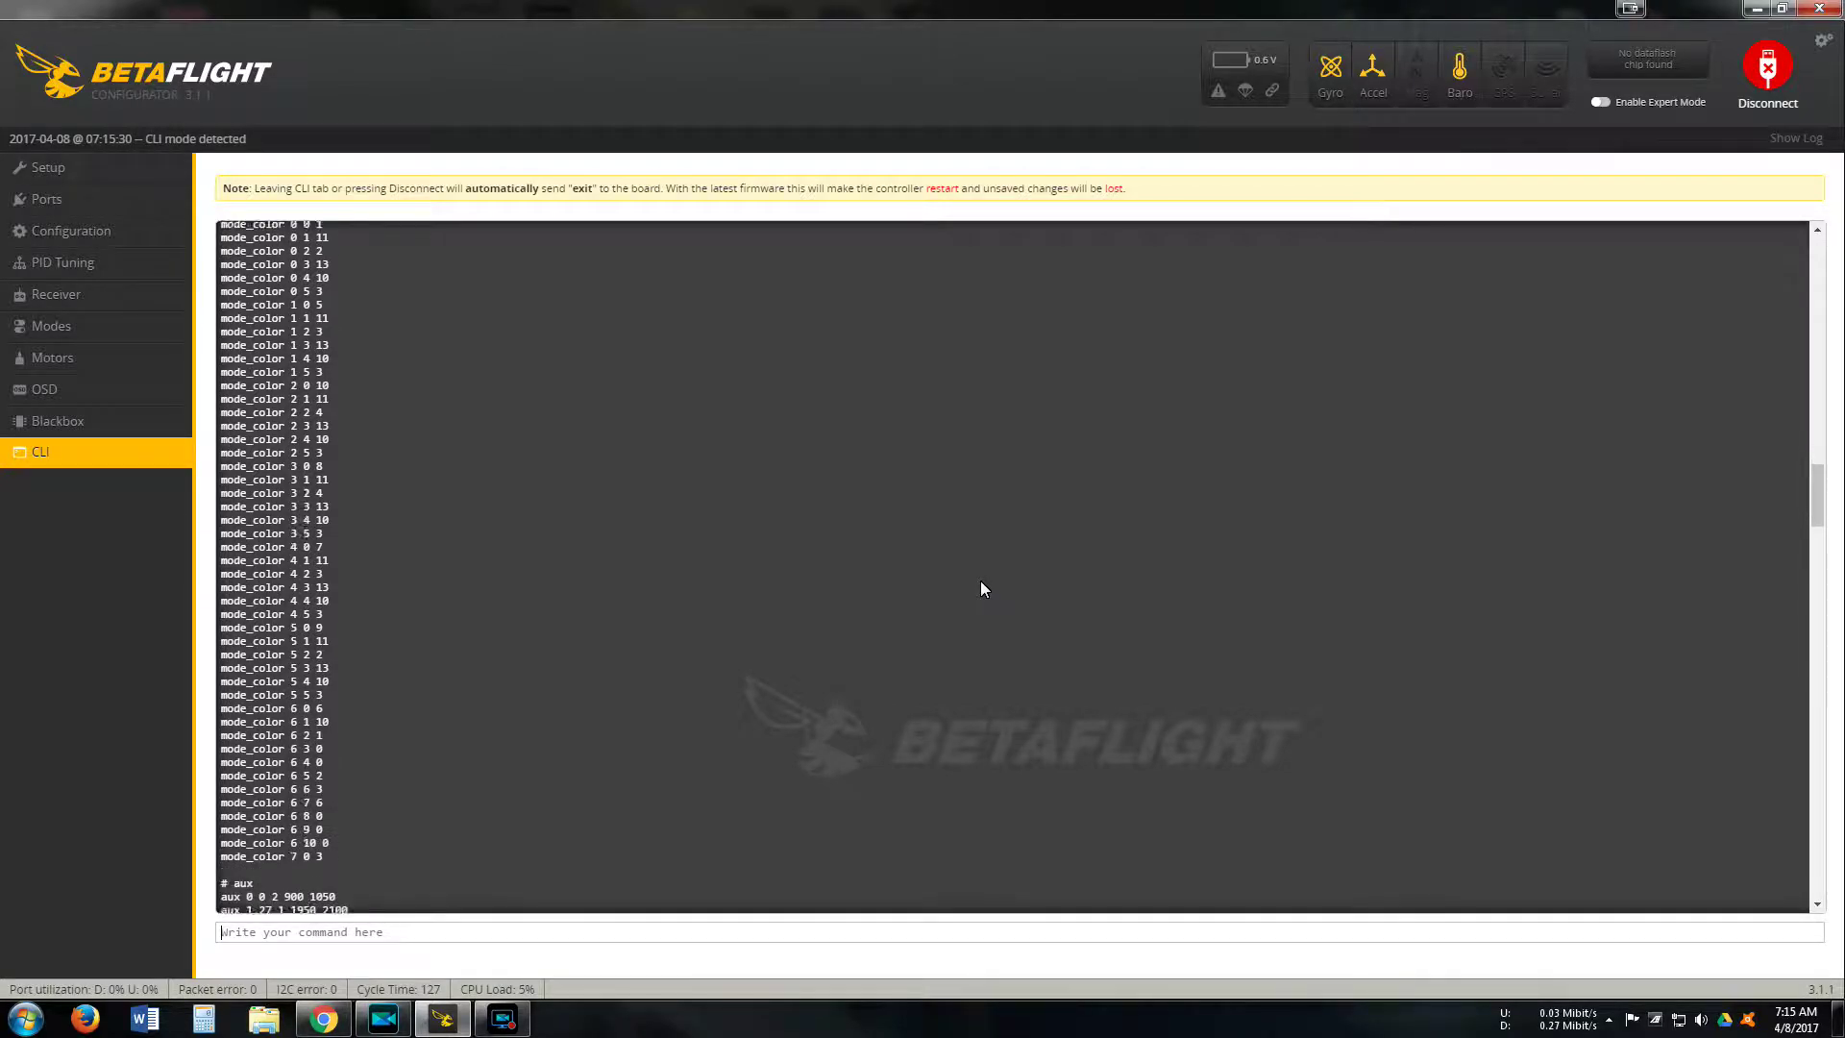
pyautogui.scroll(-15, 981, 589)
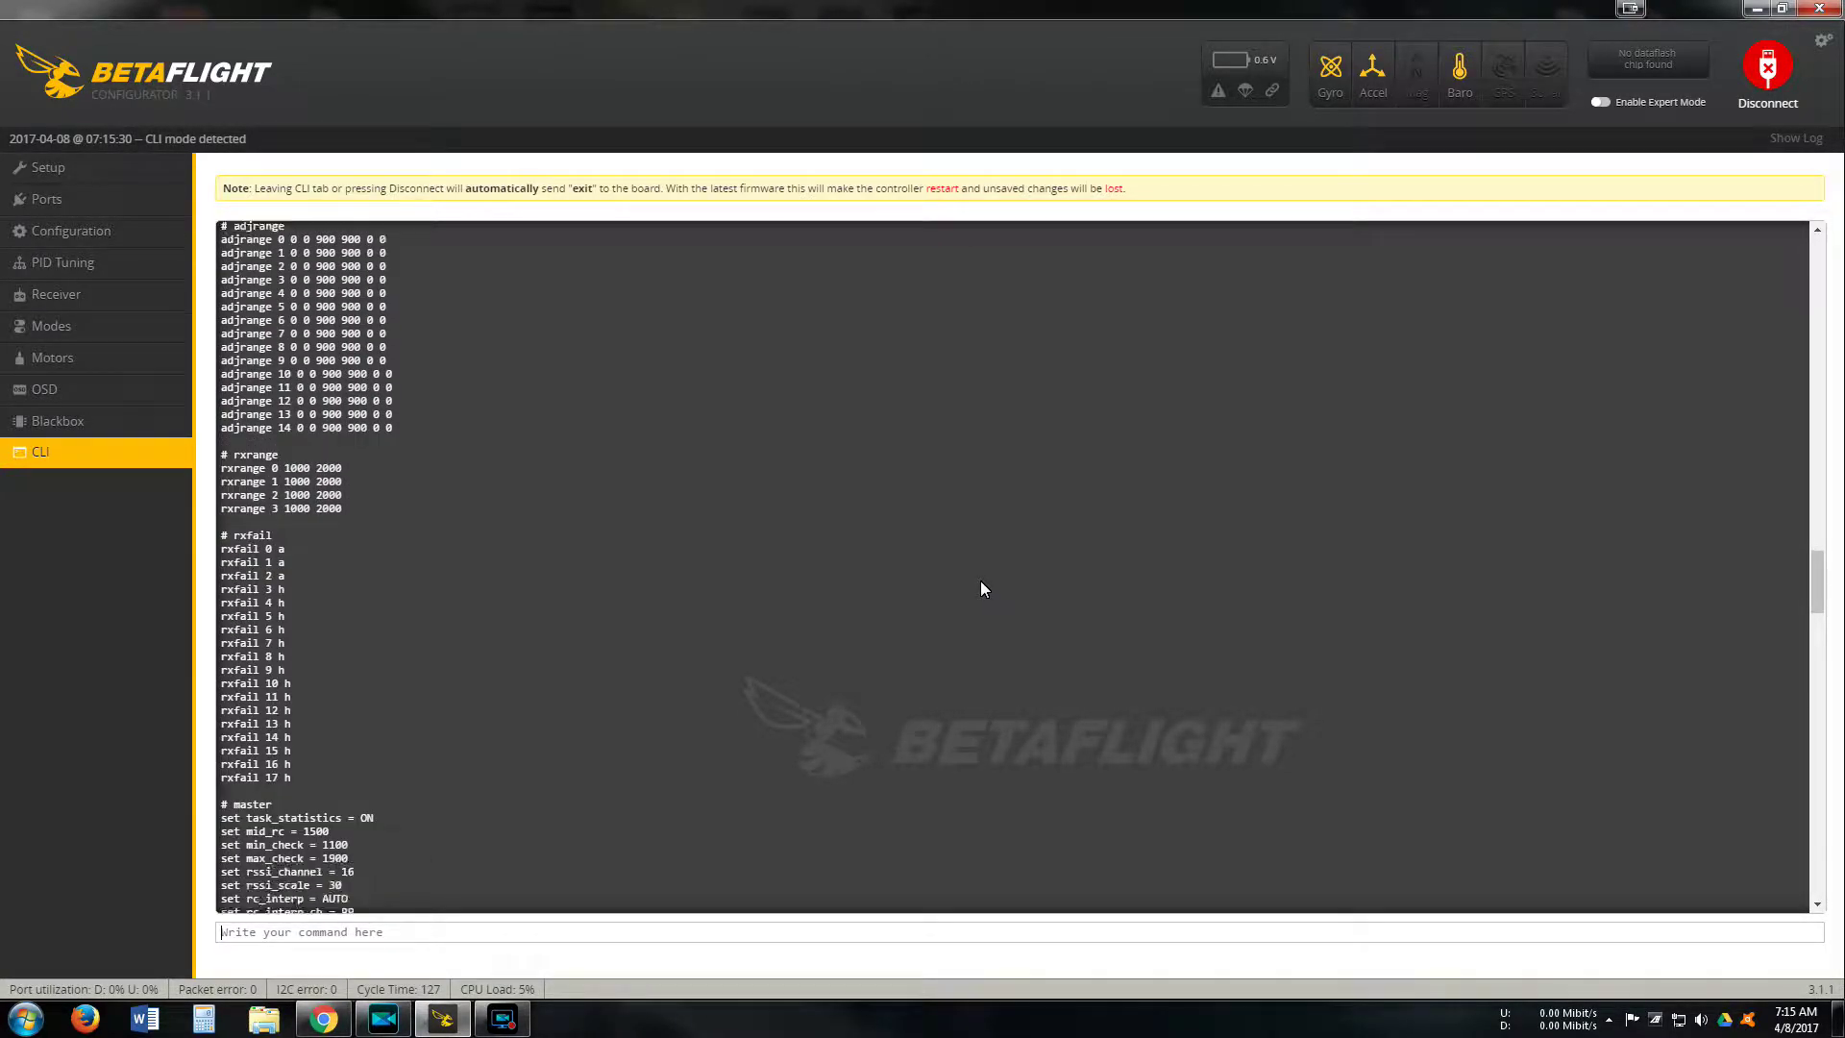
pyautogui.scroll(-18, 981, 589)
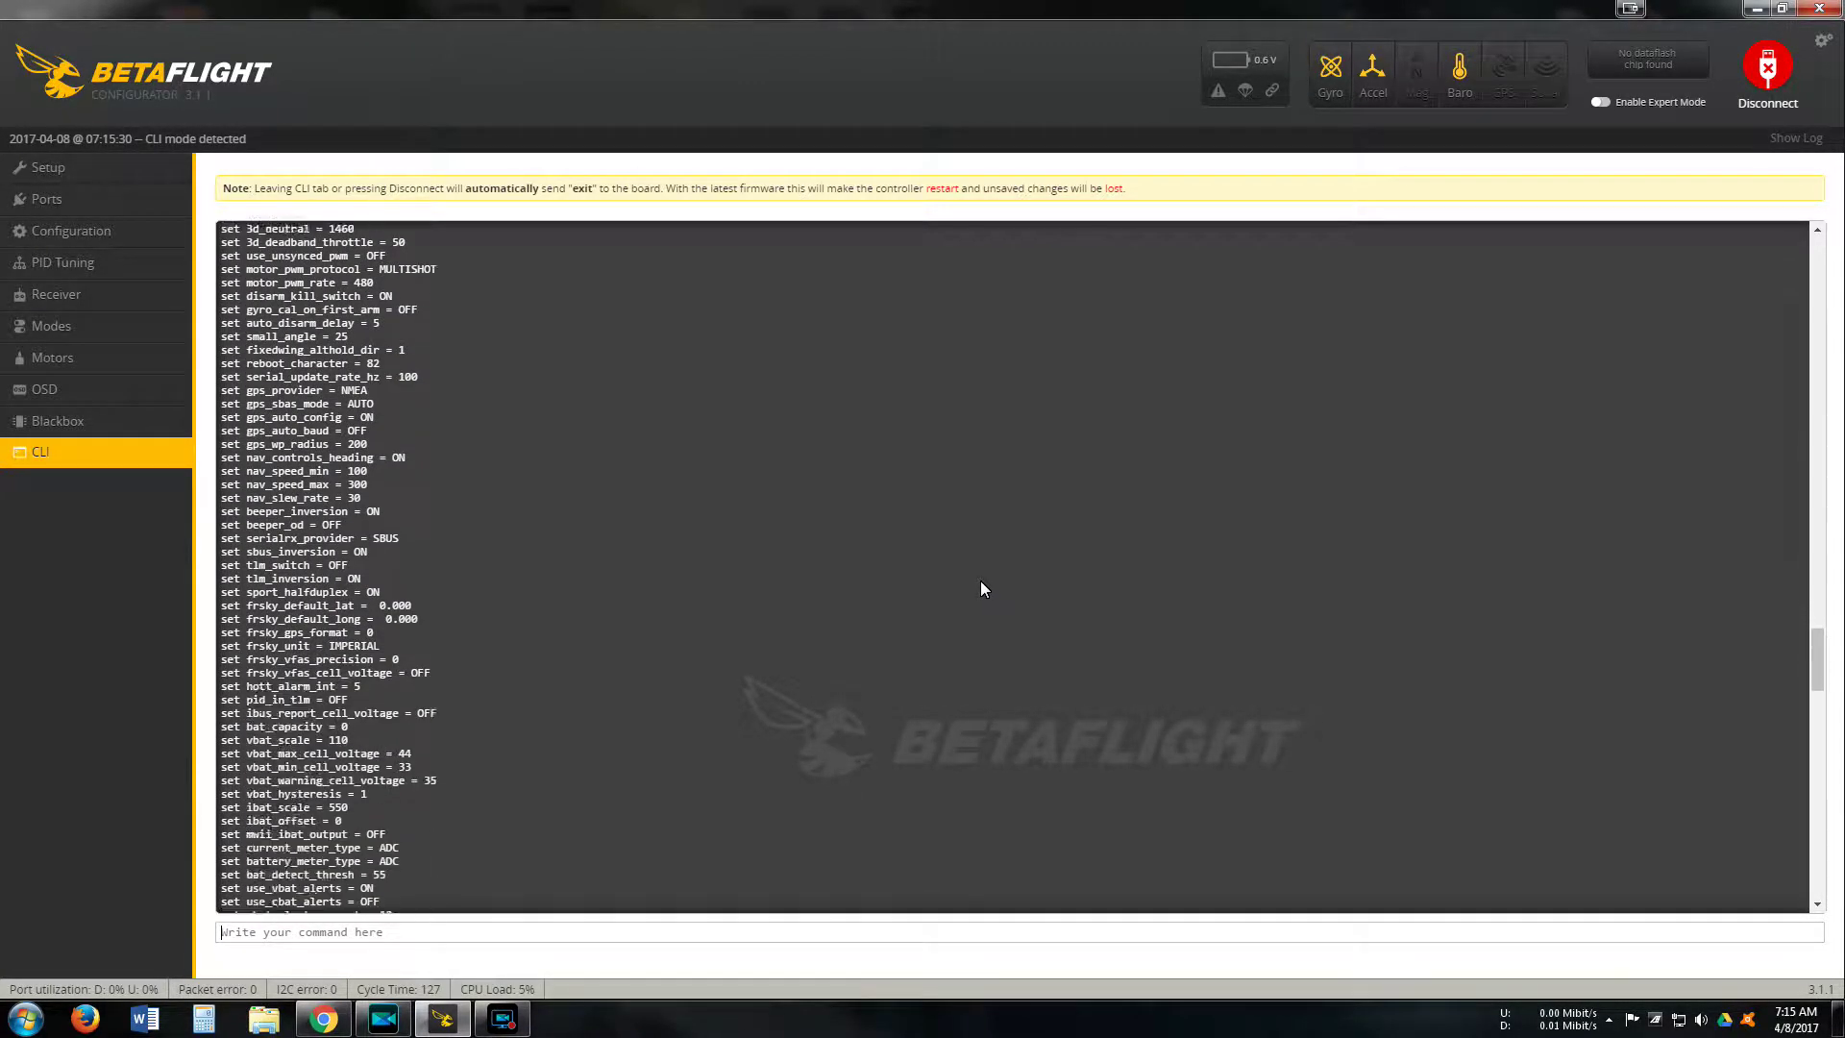
pyautogui.scroll(-18, 981, 582)
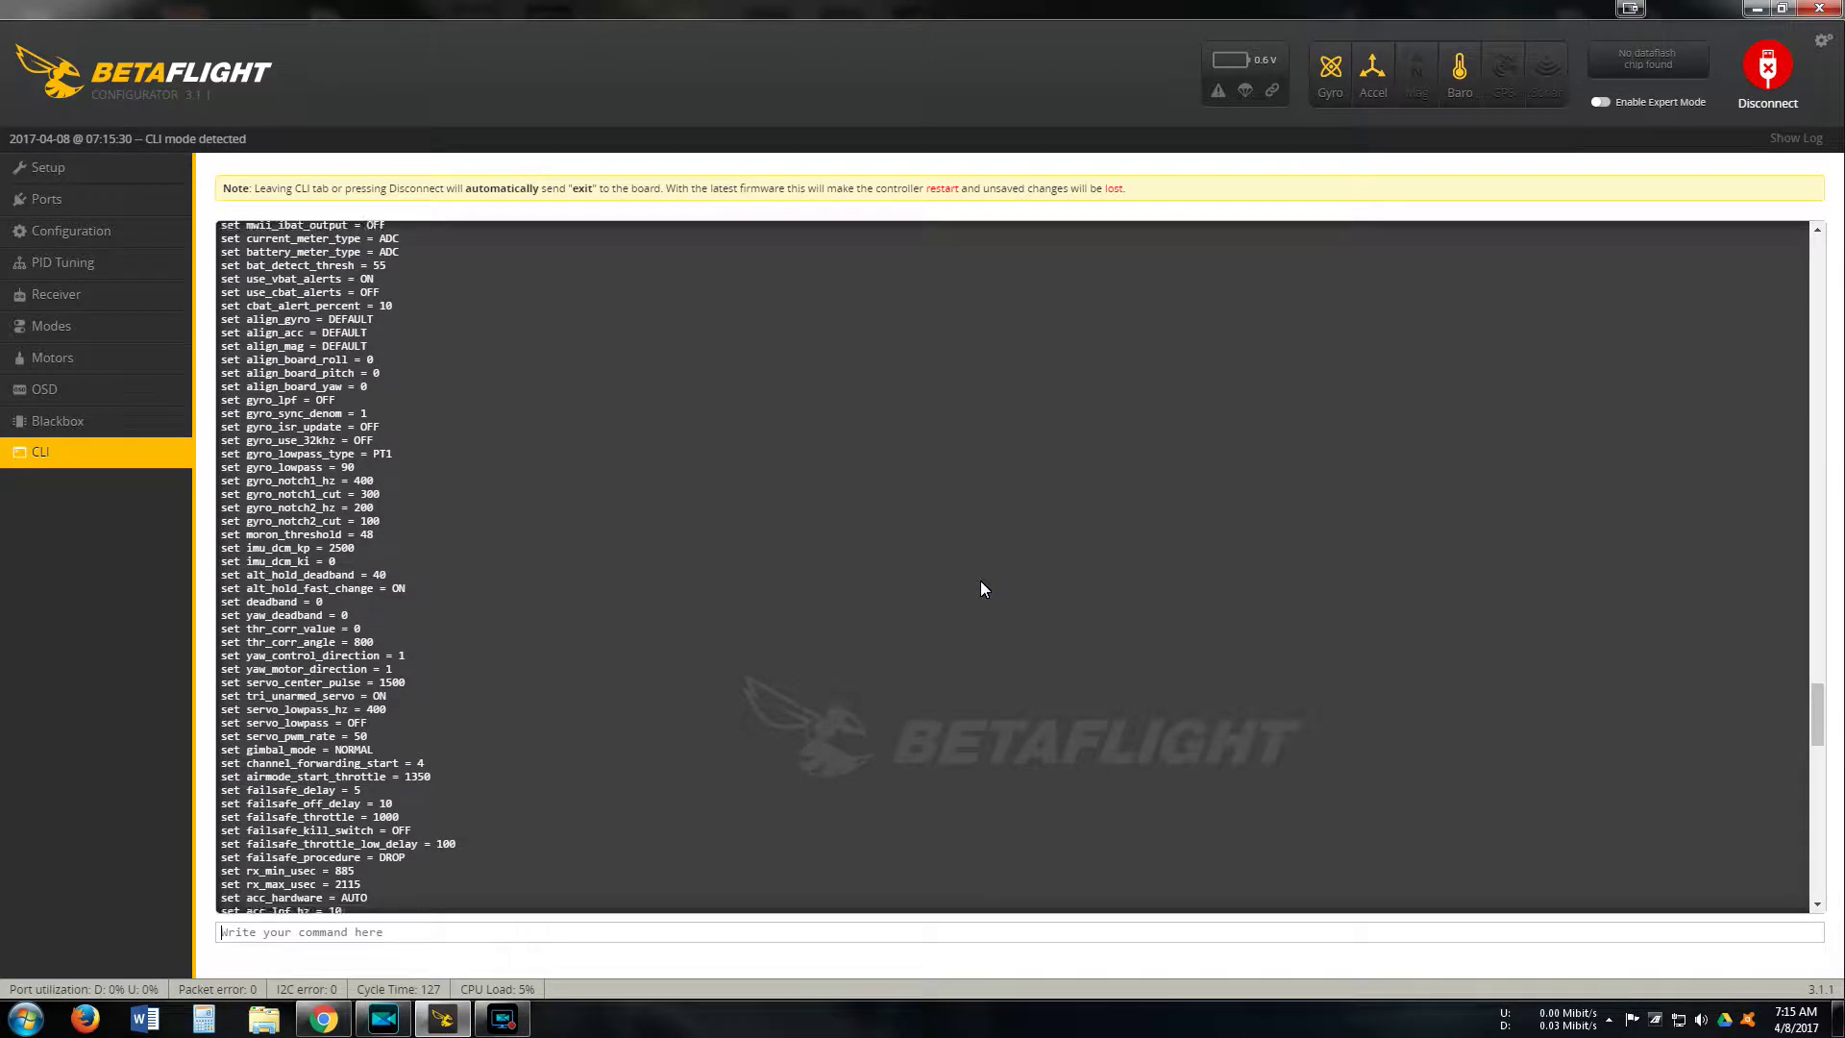
pyautogui.scroll(-18, 982, 588)
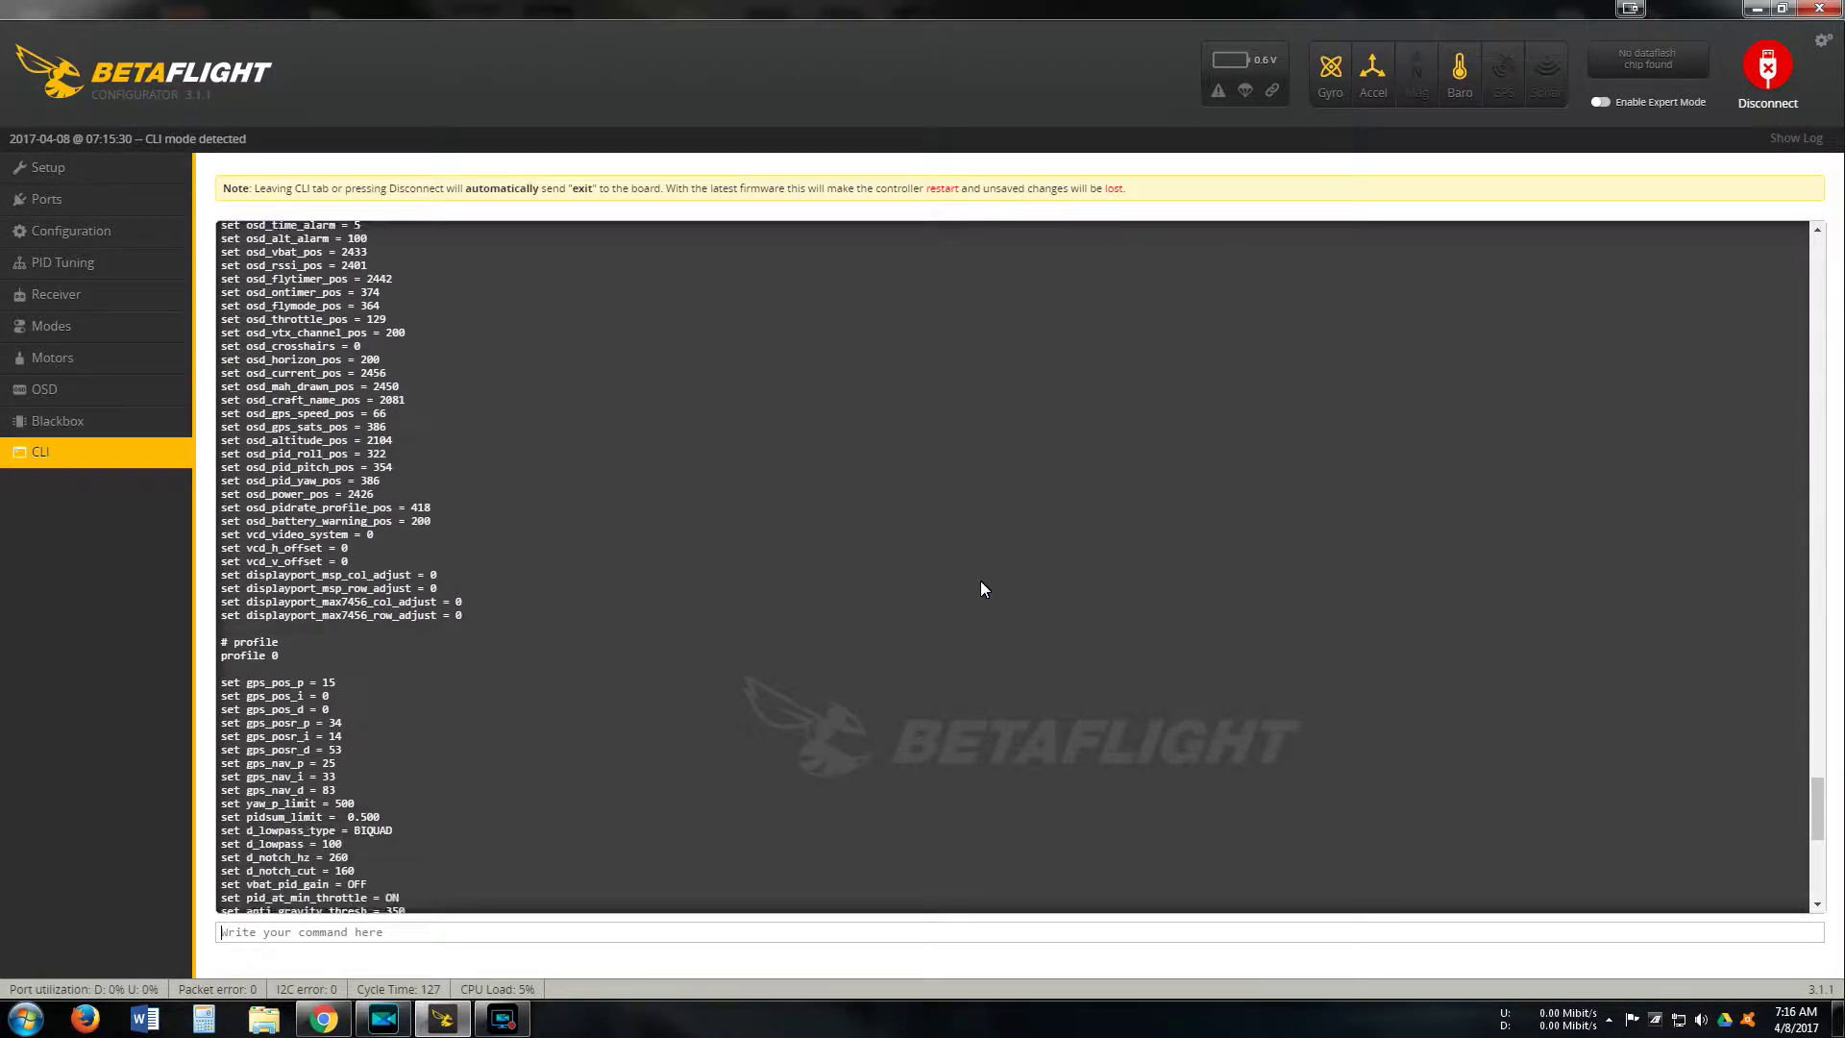
pyautogui.scroll(-6, 982, 588)
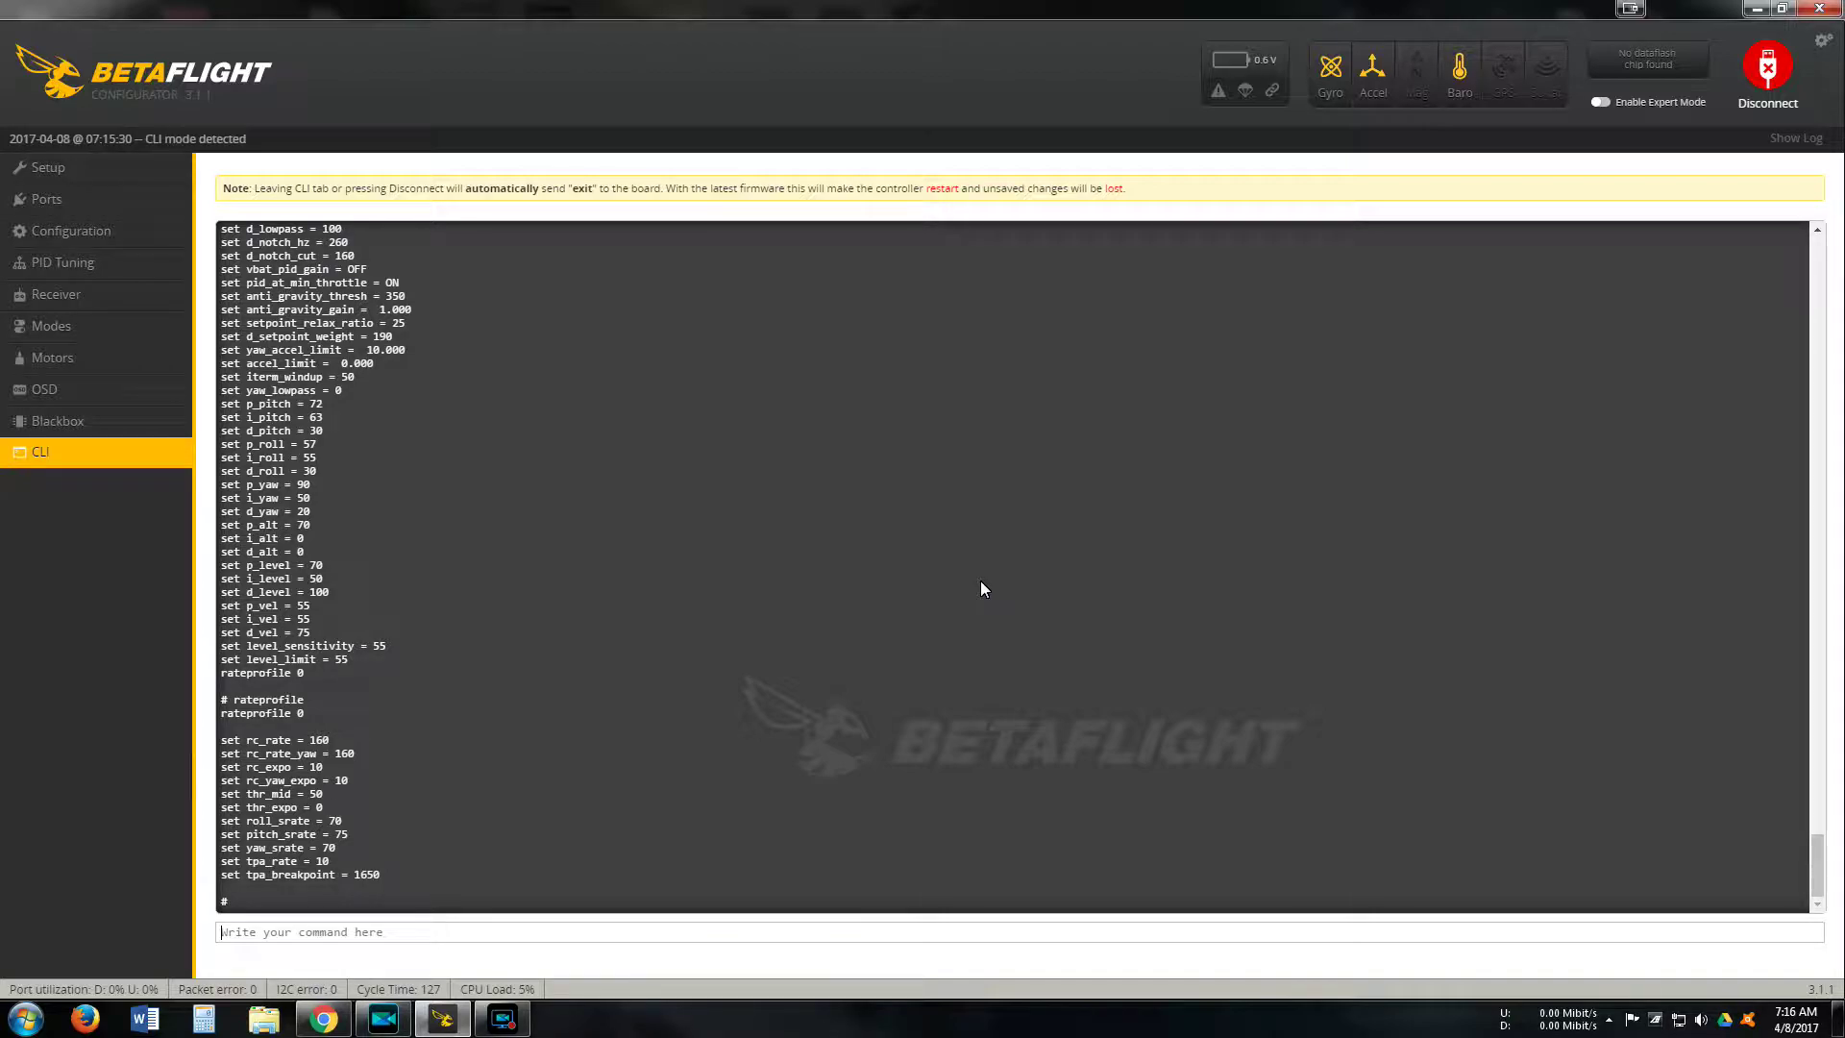